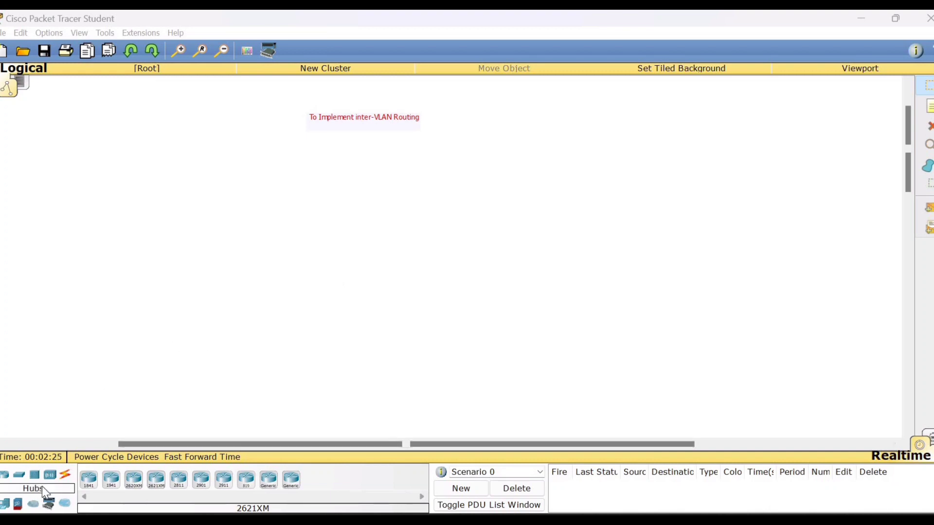
Place two generic PC-PT computers side by side in the lower half of the workspace.
{"action": "left_click", "coordinate": [6, 507]}
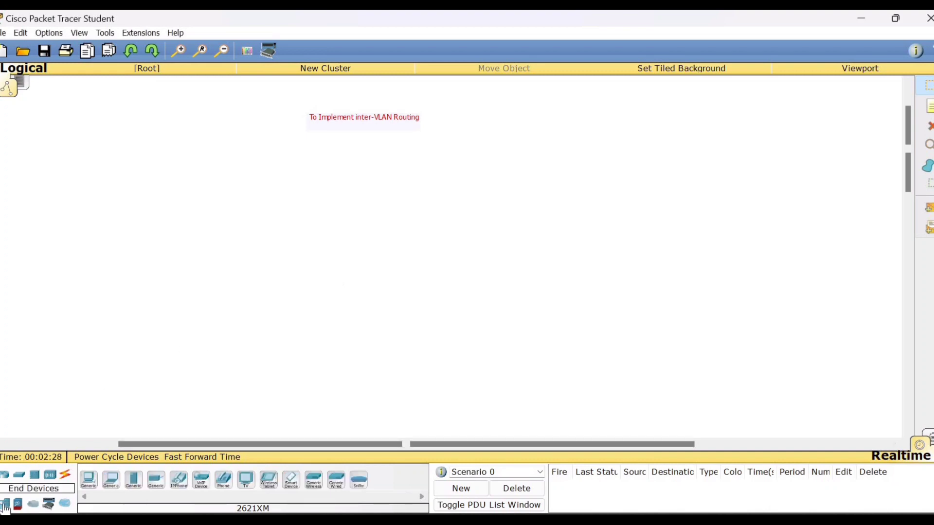
{"action": "left_click", "coordinate": [88, 480]}
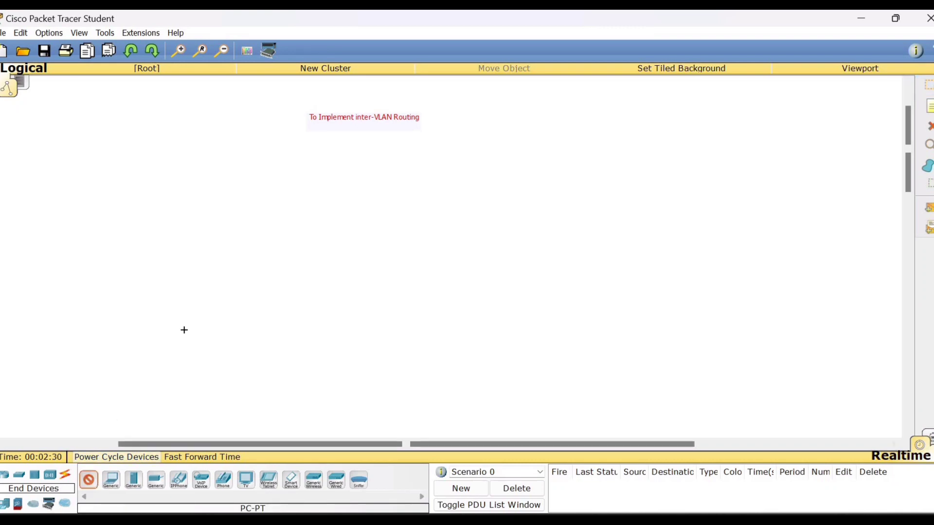
{"action": "left_click", "coordinate": [221, 315]}
{"action": "left_click_drag", "start_coordinate": [98, 477], "coordinate": [387, 346]}
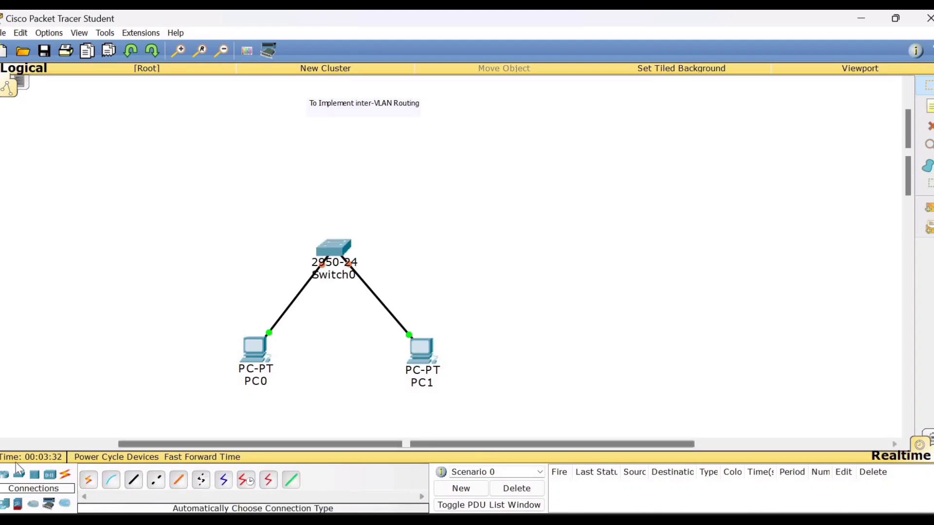
Add an 1841 router above the 2950-24 switch and cable it to the switch.
{"action": "left_click", "coordinate": [19, 474]}
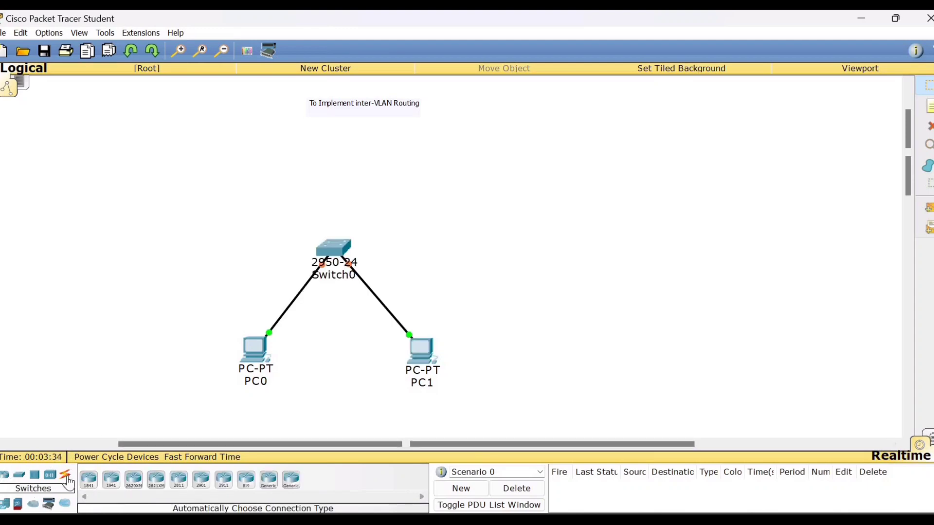
{"action": "left_click", "coordinate": [4, 474]}
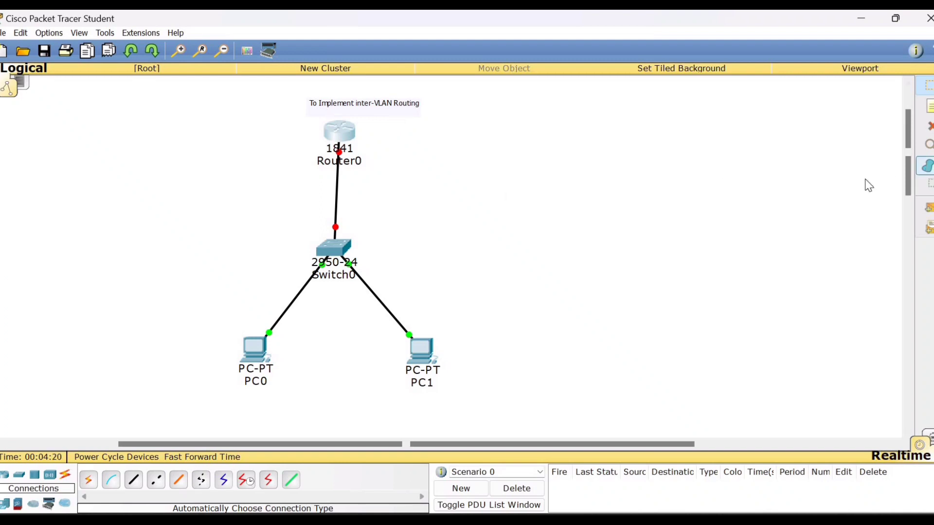
{"action": "left_click_drag", "start_coordinate": [234, 265], "coordinate": [468, 404]}
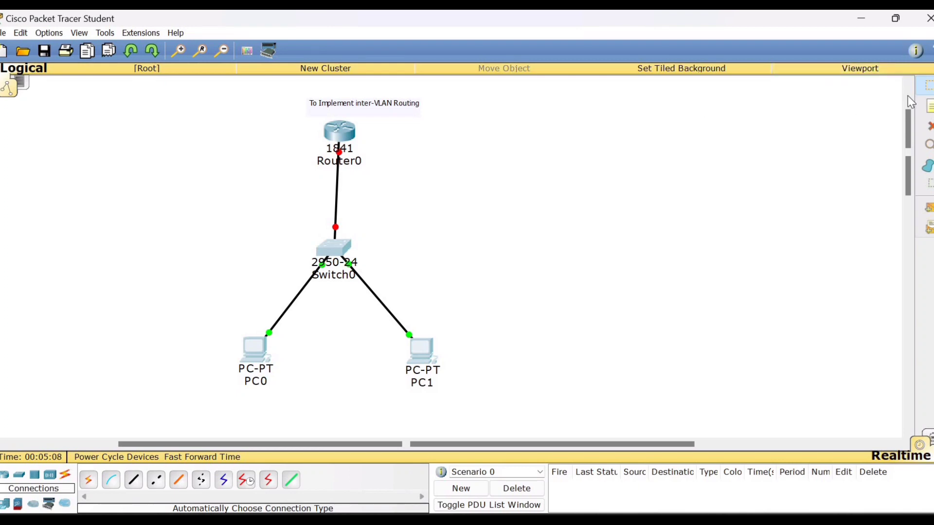
Add the text notes 192.168.1.100 below PC0 and 192.168.2.100 below PC1.
{"action": "left_click", "coordinate": [928, 106]}
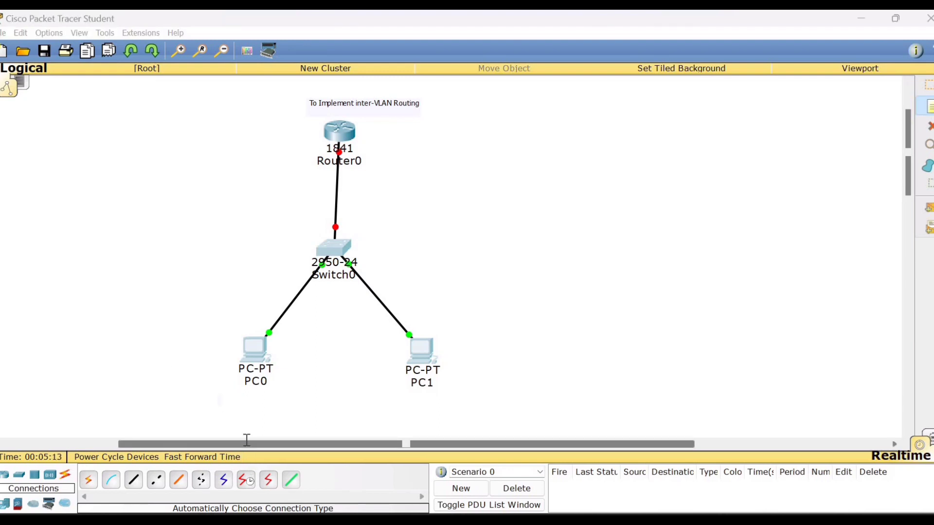
{"action": "type", "text": "192.168.1.100"}
{"action": "left_click", "coordinate": [416, 404]}
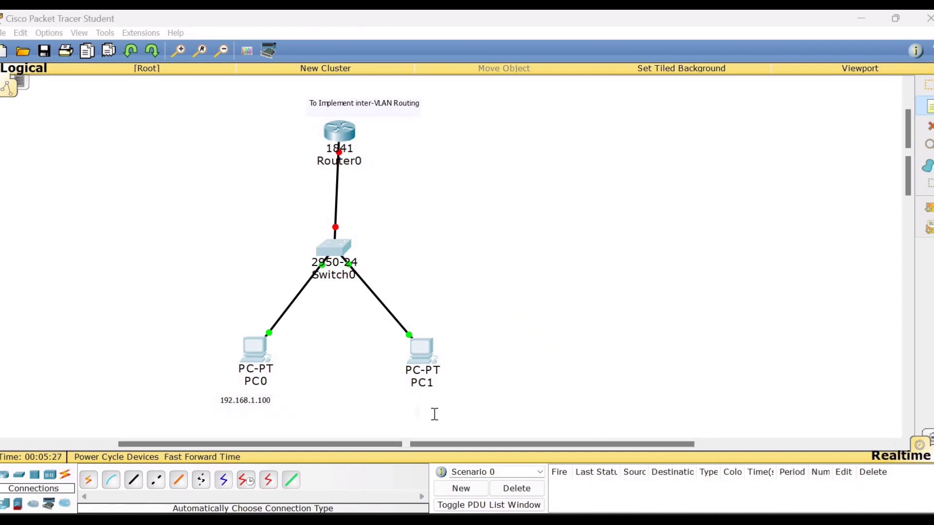
{"action": "type", "text": "192.168.2.100"}
{"action": "left_click", "coordinate": [494, 362]}
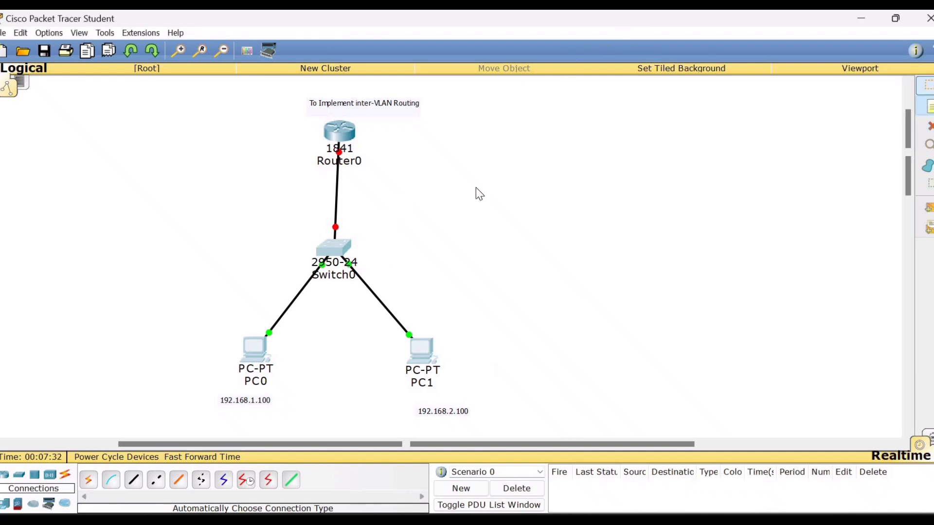
Open the command line of Switch0 and enter global configuration mode with enable and configure terminal.
{"action": "left_click", "coordinate": [334, 252]}
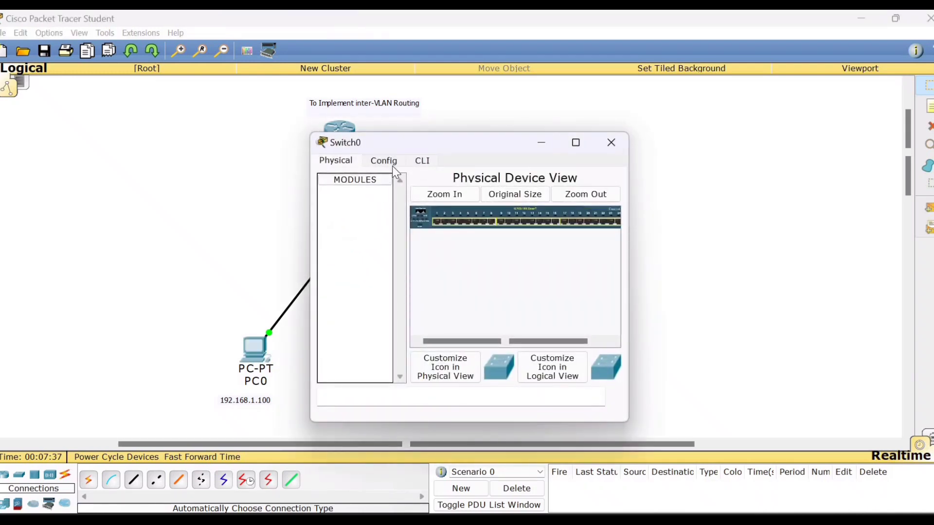
{"action": "left_click", "coordinate": [430, 167]}
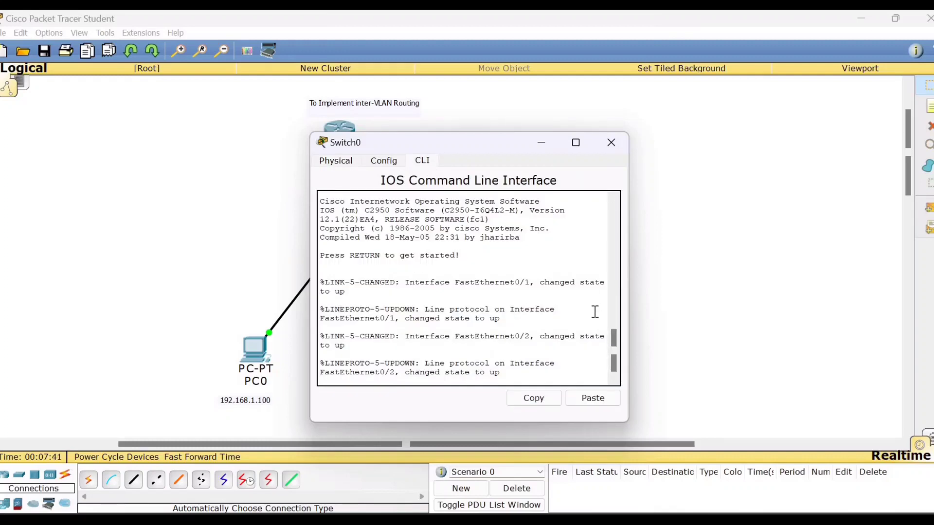
{"action": "key", "text": "Return"}
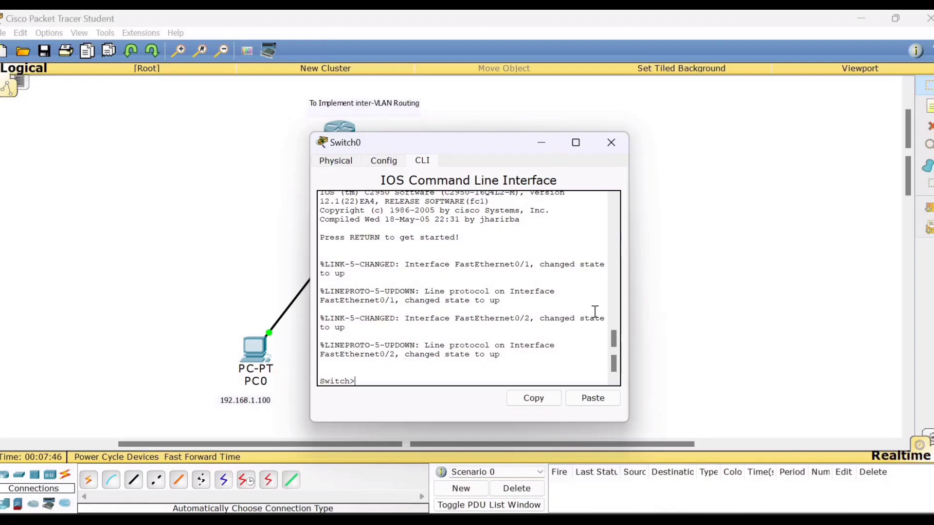
{"action": "type", "text": "enable"}
{"action": "key", "text": "Return"}
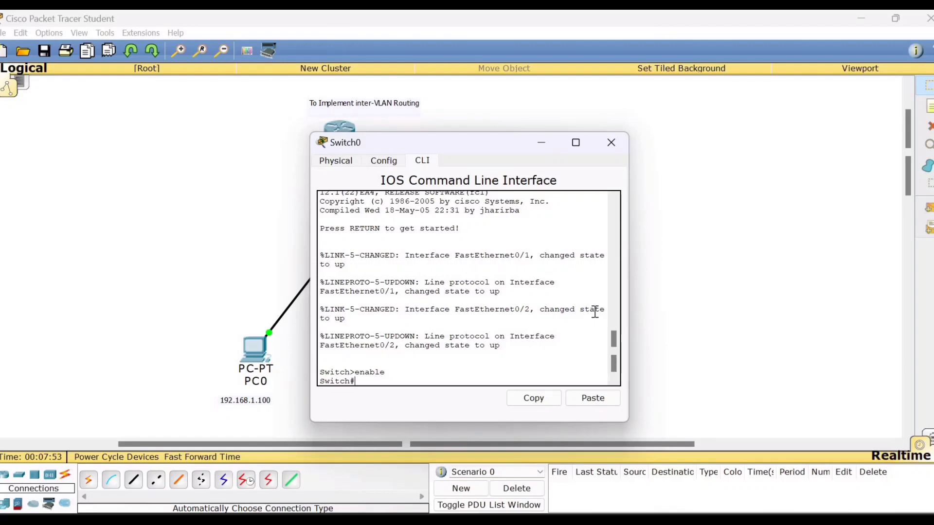
{"action": "type", "text": "configure terminal"}
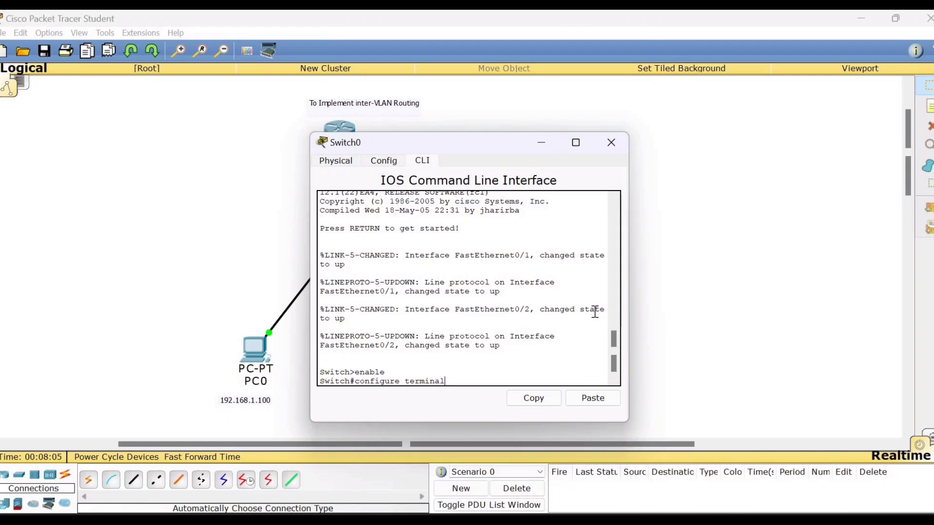
{"action": "key", "text": "Return"}
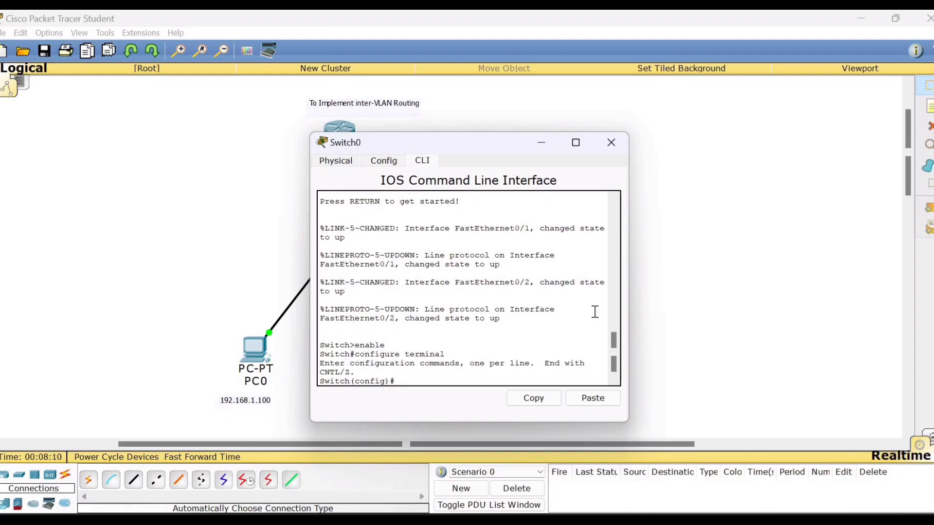
Create VLAN 10 on Switch0 and exit back to global configuration mode.
{"action": "type", "text": "VLAN"}
{"action": "type", "text": "10"}
{"action": "key", "text": "Return"}
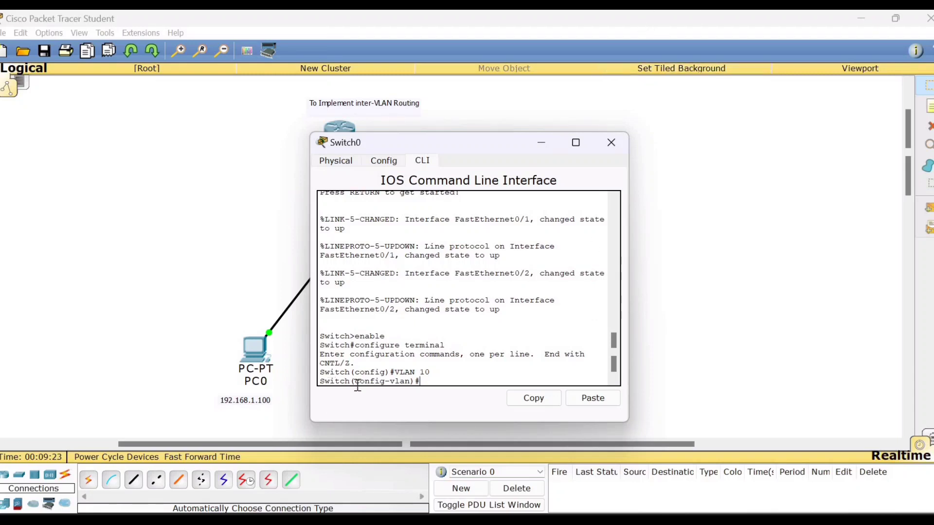
{"action": "left_click_drag", "start_coordinate": [355, 380], "coordinate": [419, 380]}
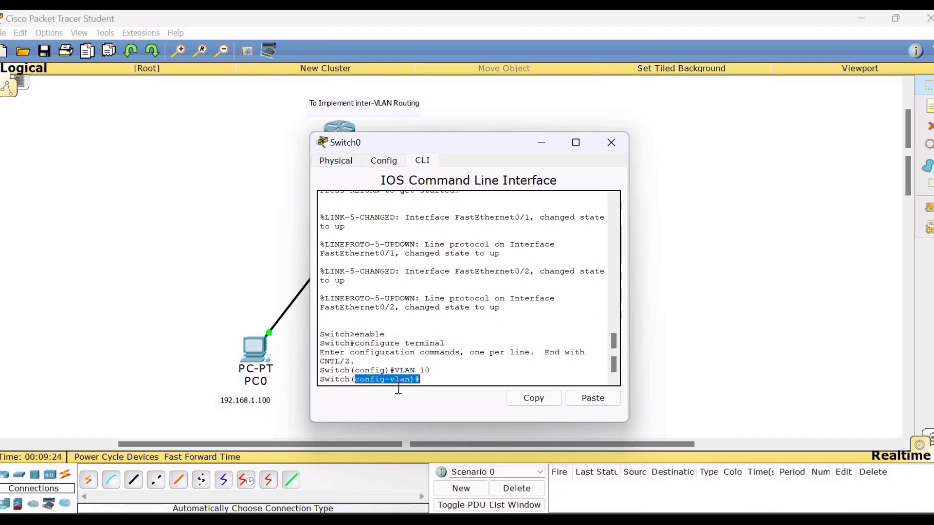
{"action": "left_click", "coordinate": [433, 378]}
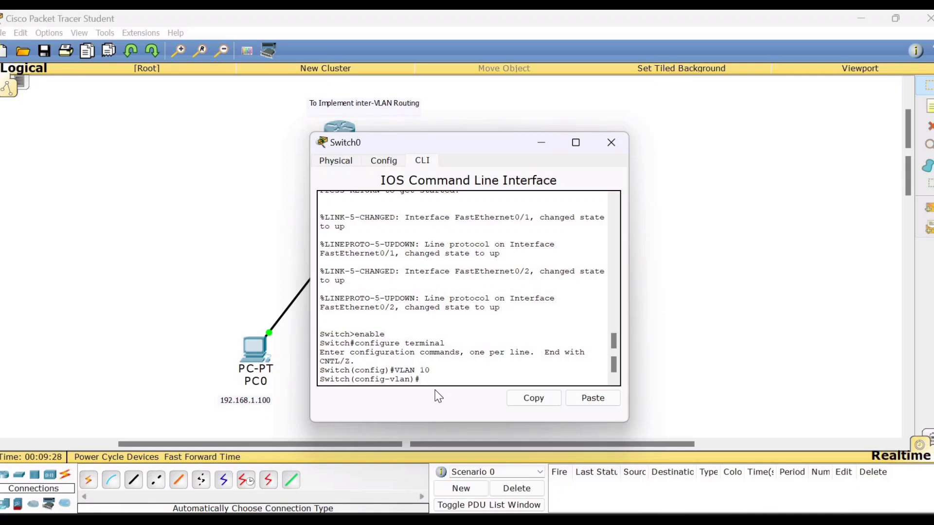
{"action": "type", "text": "exit"}
{"action": "key", "text": "Return"}
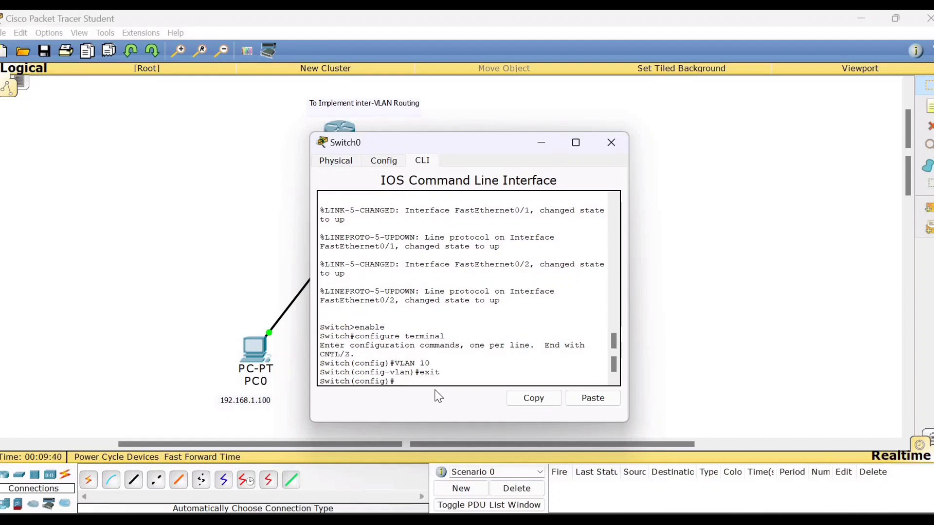
Create VLAN 20 on Switch0 and exit its VLAN configuration mode.
{"action": "type", "text": "VLAN 20"}
{"action": "key", "text": "Return"}
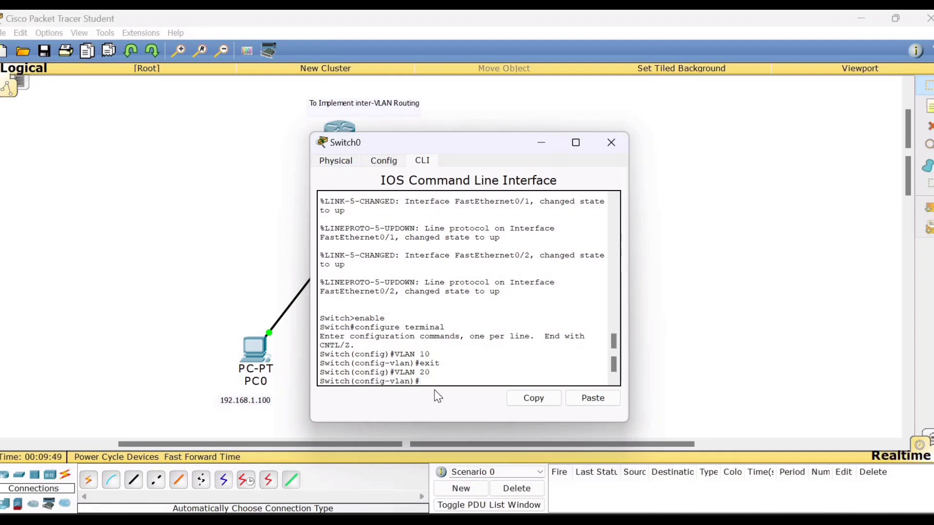
{"action": "type", "text": "exit"}
{"action": "key", "text": "Return"}
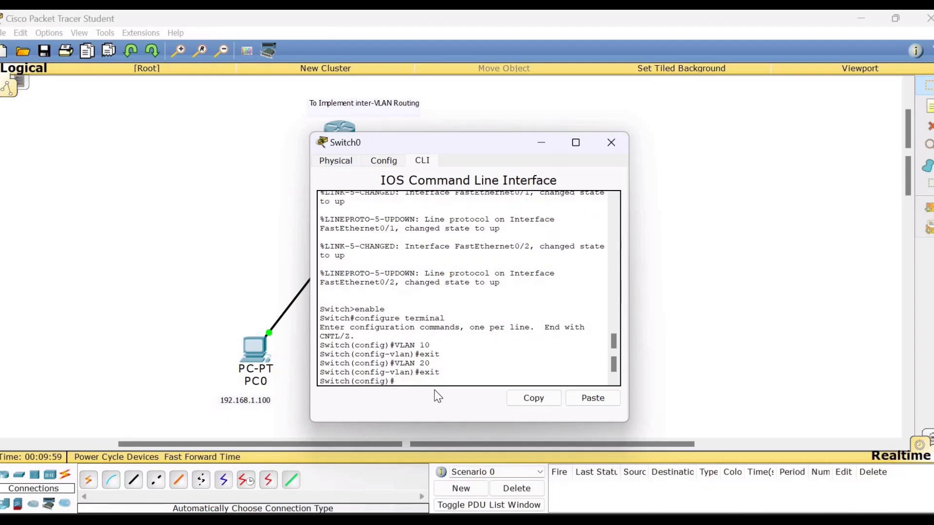
Try to run show VLAN from the switch's global configuration mode.
{"action": "type", "text": "show"}
{"action": "type", "text": "VLAN"}
{"action": "key", "text": "Return"}
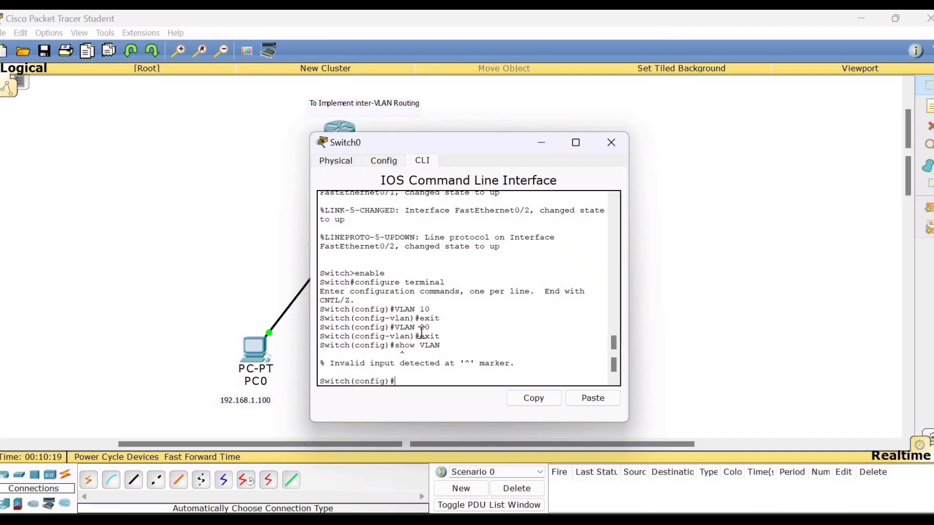
Exit to privileged mode, review the full VLAN table of Switch0 with show vlan, and close the switch window.
{"action": "type", "text": "exit"}
{"action": "key", "text": "Return"}
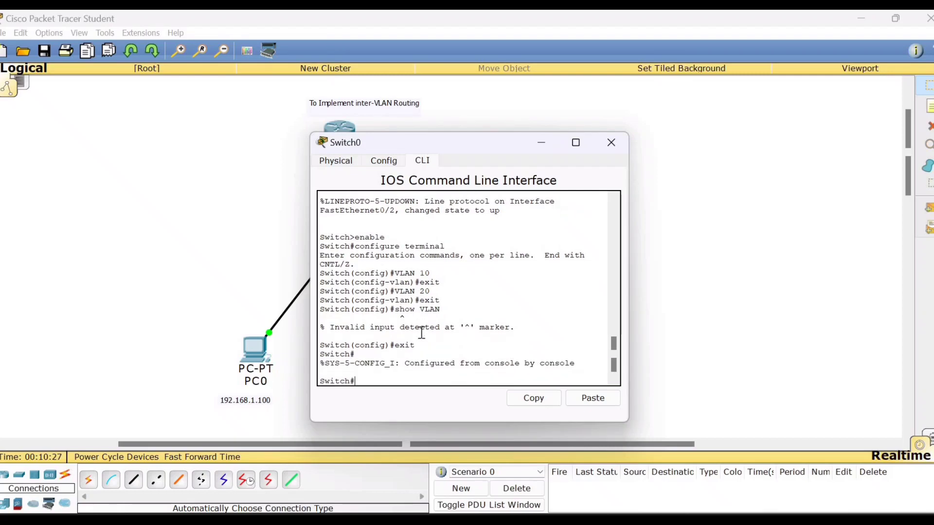
{"action": "type", "text": "show vlan"}
{"action": "key", "text": "Return"}
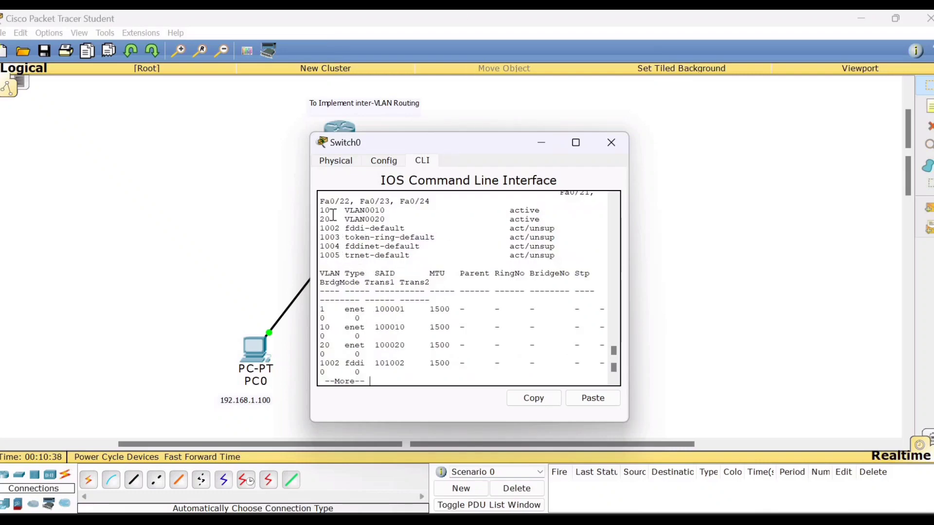
{"action": "mouse_move", "coordinate": [320, 210]}
{"action": "left_mouse_down"}
{"action": "mouse_move", "coordinate": [339, 210]}
{"action": "mouse_move", "coordinate": [322, 220]}
{"action": "mouse_move", "coordinate": [333, 222]}
{"action": "left_mouse_up"}
{"action": "key", "text": "space"}
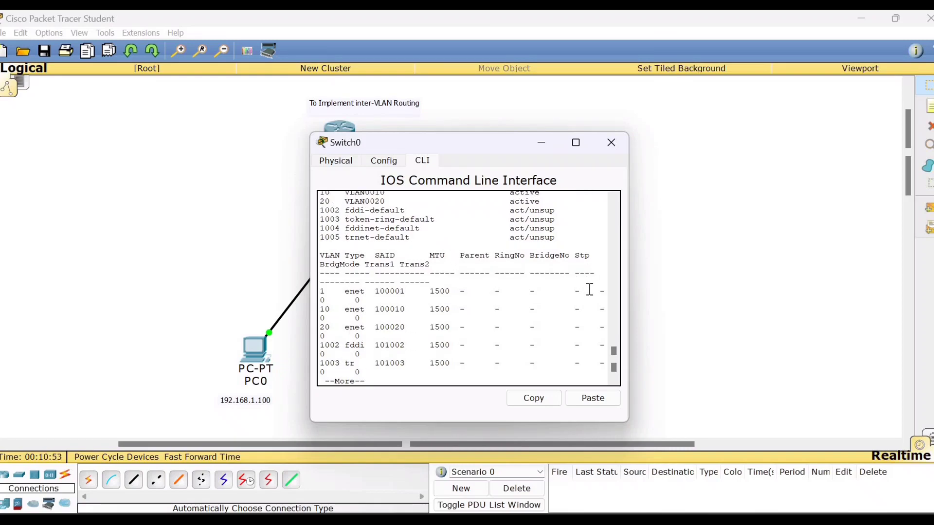
{"action": "key", "text": "Return"}
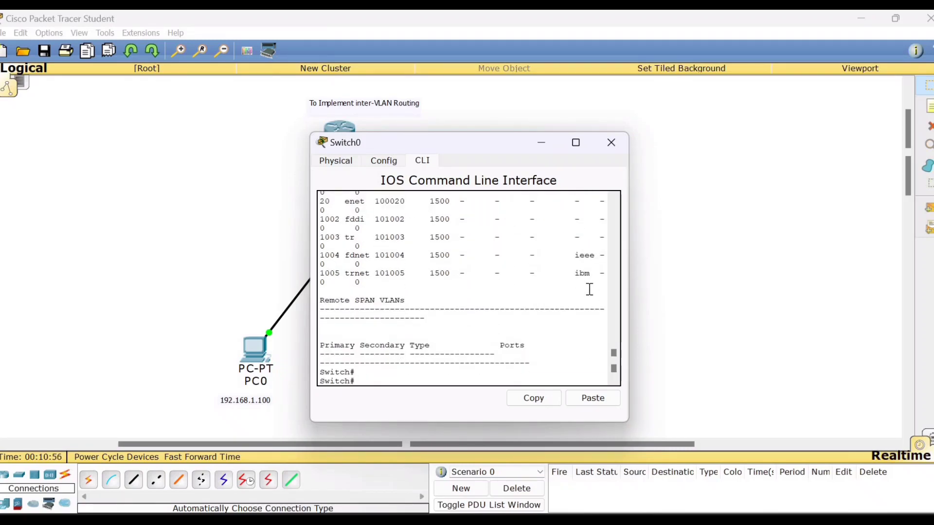
{"action": "left_click", "coordinate": [613, 147]}
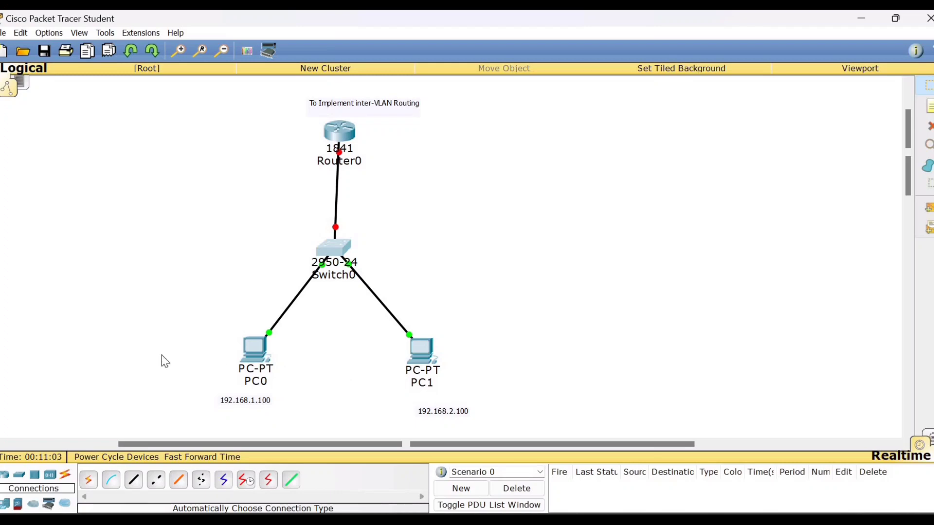
Give PC0 the static IP address 192.168.1.100 with subnet mask 255.255.255.0 and close its window.
{"action": "left_click", "coordinate": [259, 355]}
{"action": "left_click", "coordinate": [433, 161]}
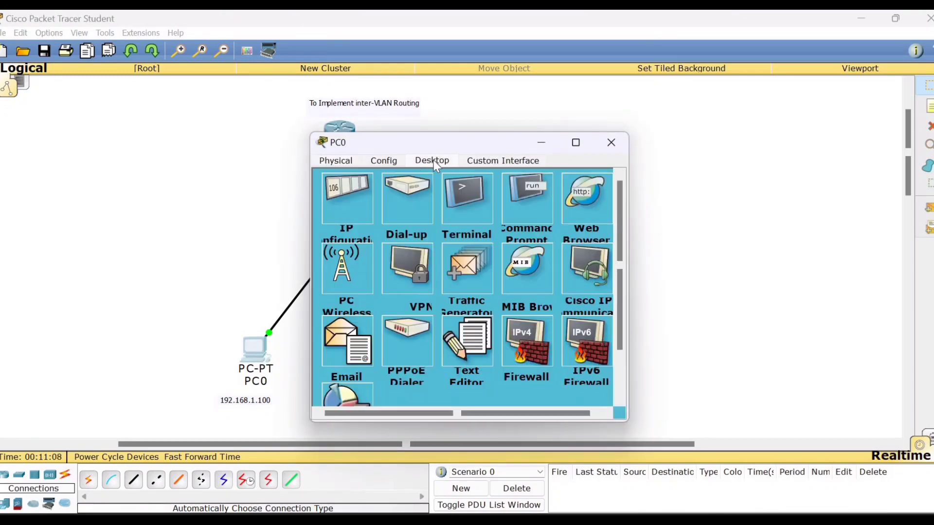
{"action": "left_click", "coordinate": [347, 212]}
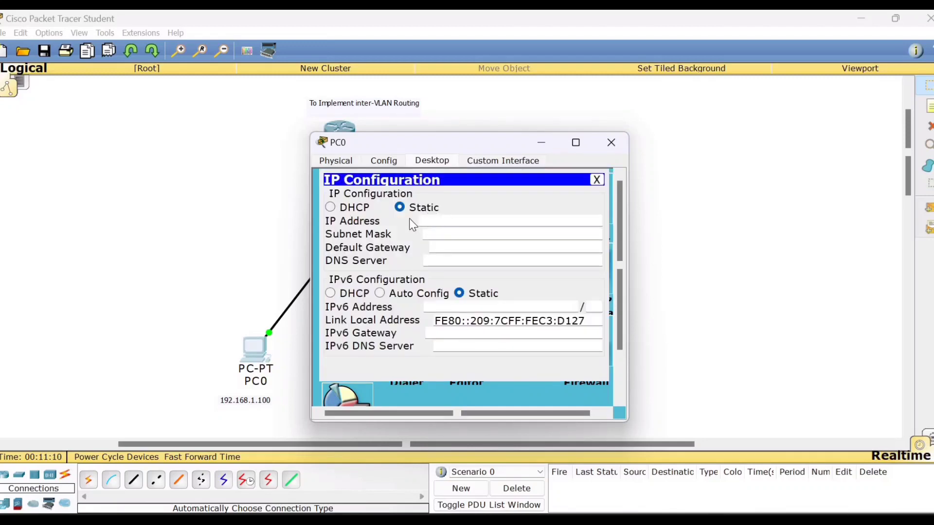
{"action": "left_click", "coordinate": [429, 220]}
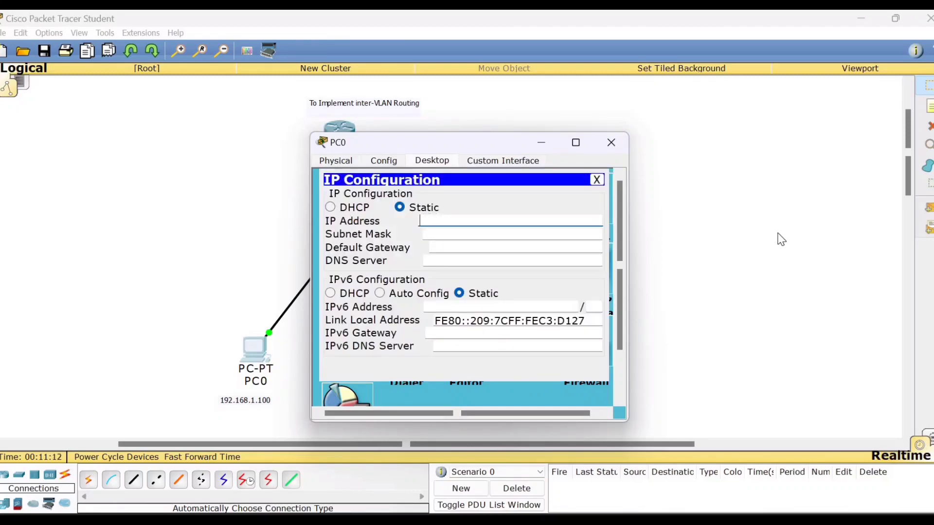
{"action": "type", "text": "192.168.1.100"}
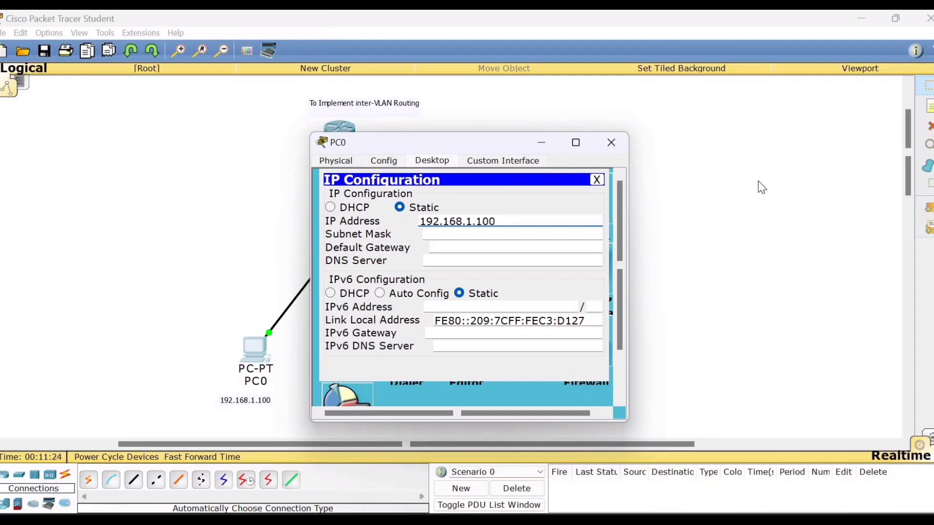
{"action": "left_click", "coordinate": [499, 234]}
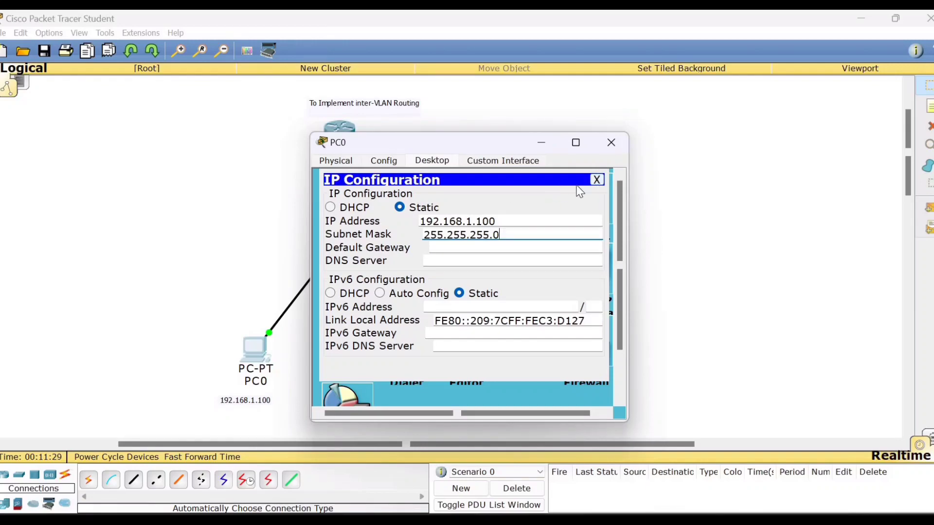
{"action": "left_click", "coordinate": [597, 180]}
{"action": "left_click", "coordinate": [611, 143]}
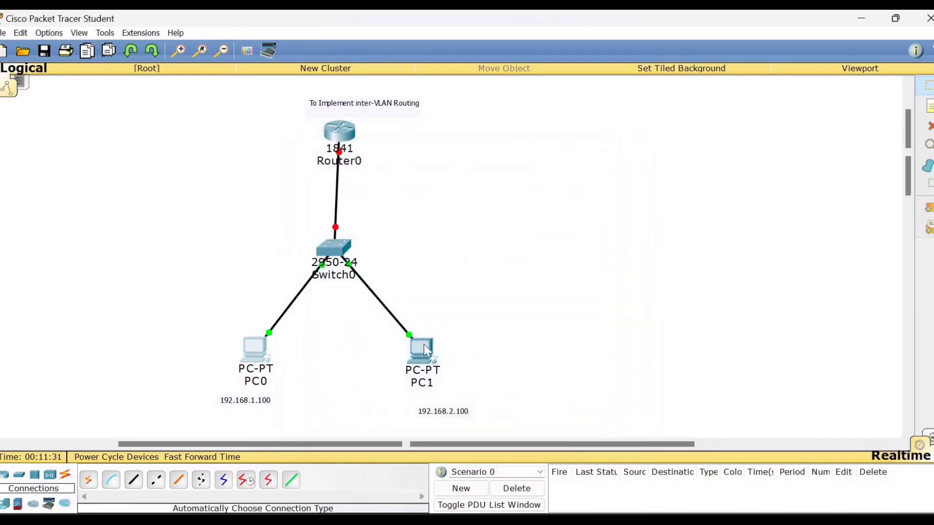
Give PC1 the static IP address 192.168.2.100 with subnet mask 255.255.255.0 and close its window.
{"action": "left_click", "coordinate": [426, 354]}
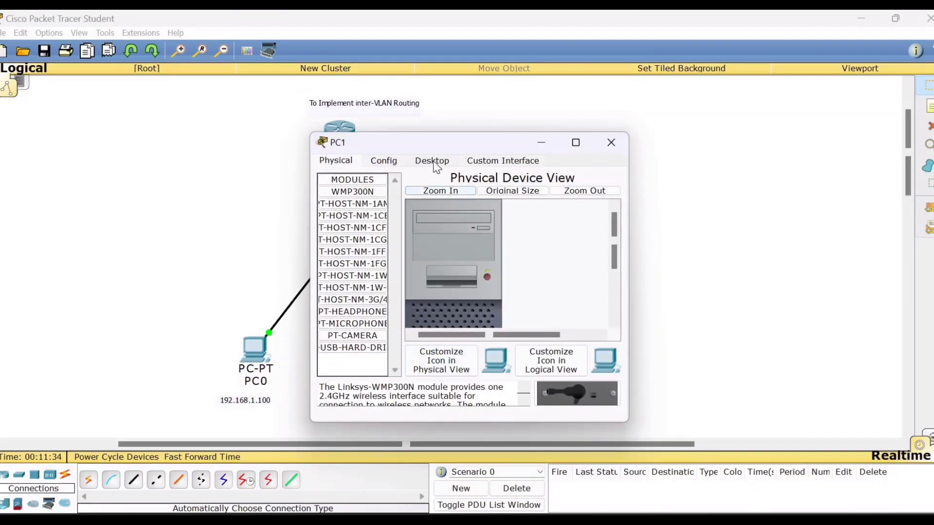
{"action": "left_click", "coordinate": [432, 161]}
{"action": "left_click", "coordinate": [355, 215]}
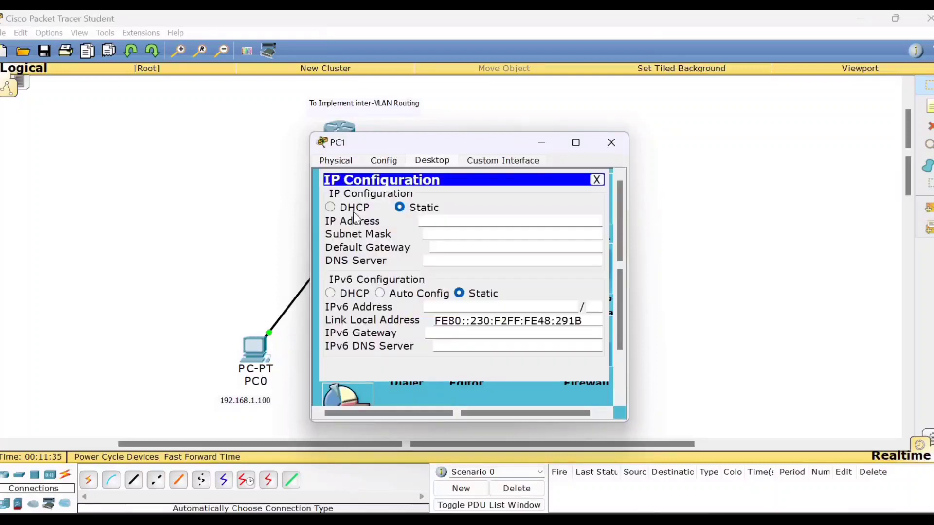
{"action": "left_click", "coordinate": [424, 221]}
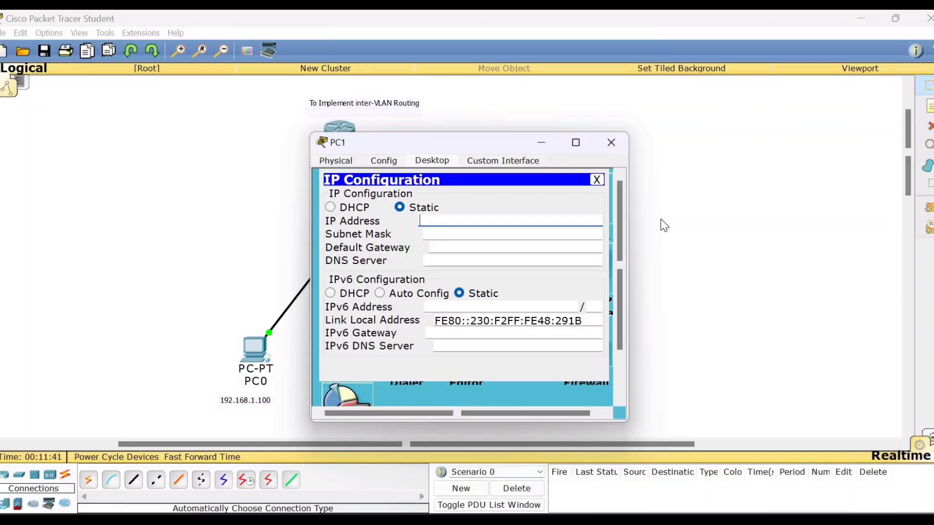
{"action": "type", "text": "192.168.2.100"}
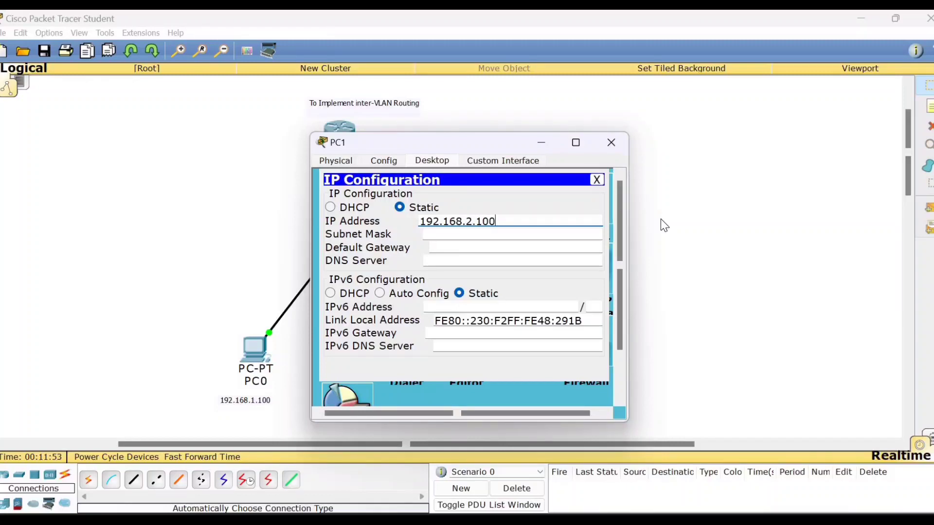
{"action": "left_click", "coordinate": [444, 235]}
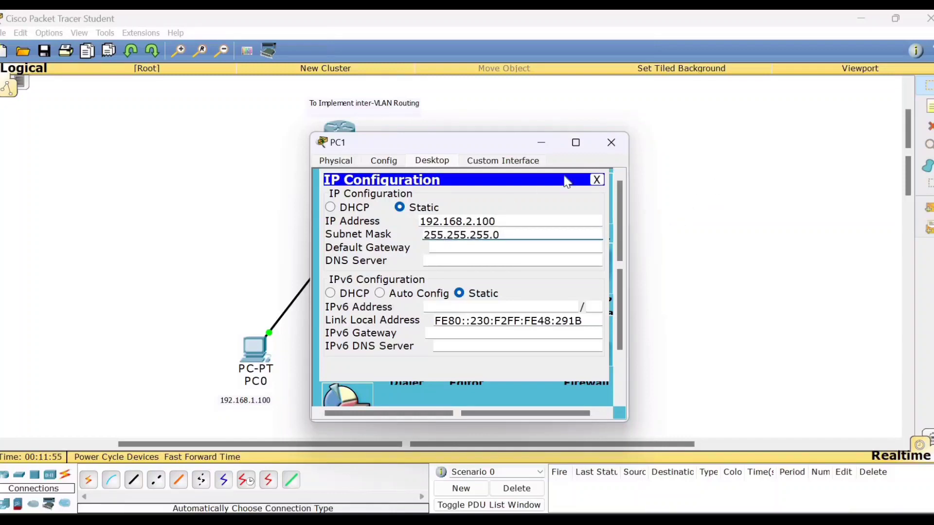
{"action": "left_click", "coordinate": [598, 180]}
{"action": "left_click", "coordinate": [611, 143]}
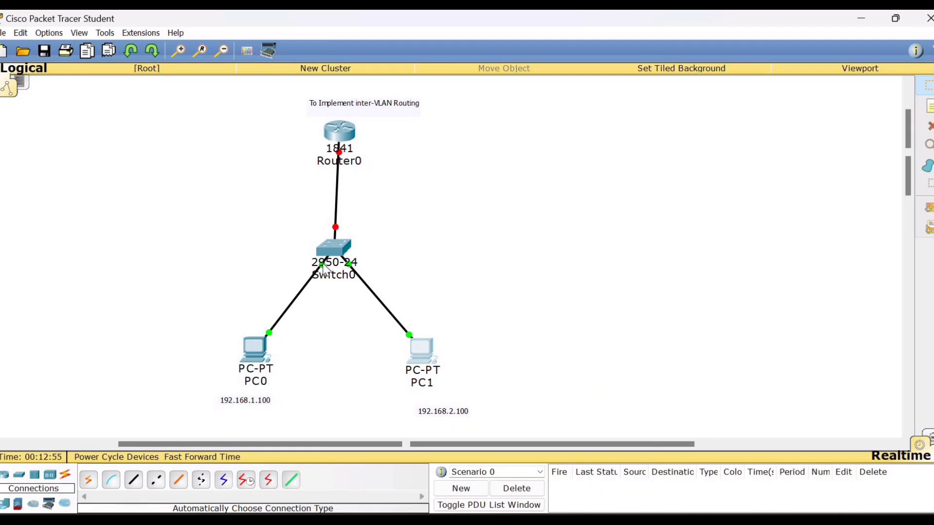
Review the FastEthernet0/1 port settings of Switch0 and close the switch window.
{"action": "left_click", "coordinate": [332, 249]}
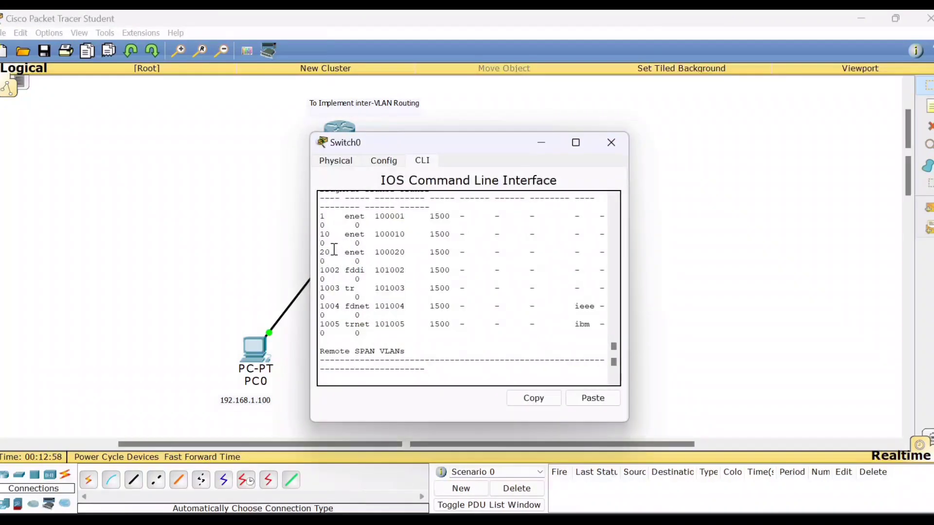
{"action": "left_click", "coordinate": [371, 162]}
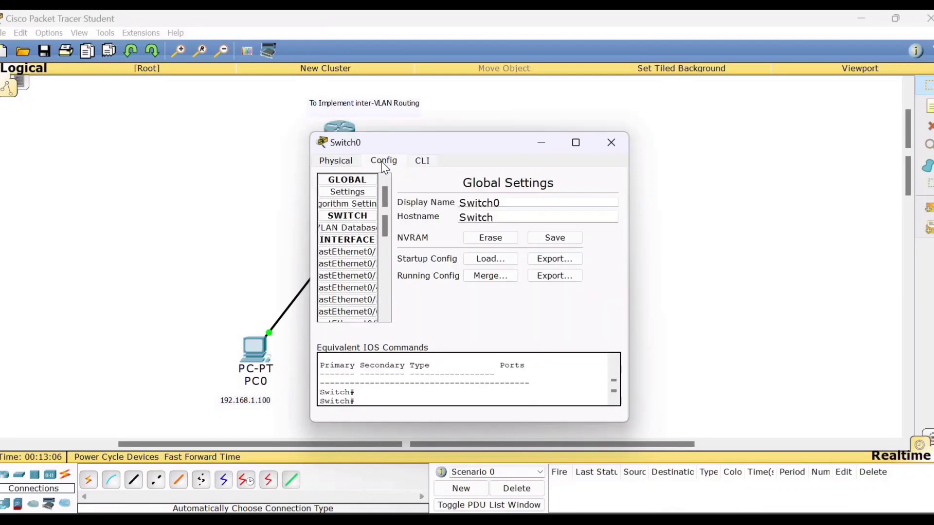
{"action": "left_click", "coordinate": [343, 253]}
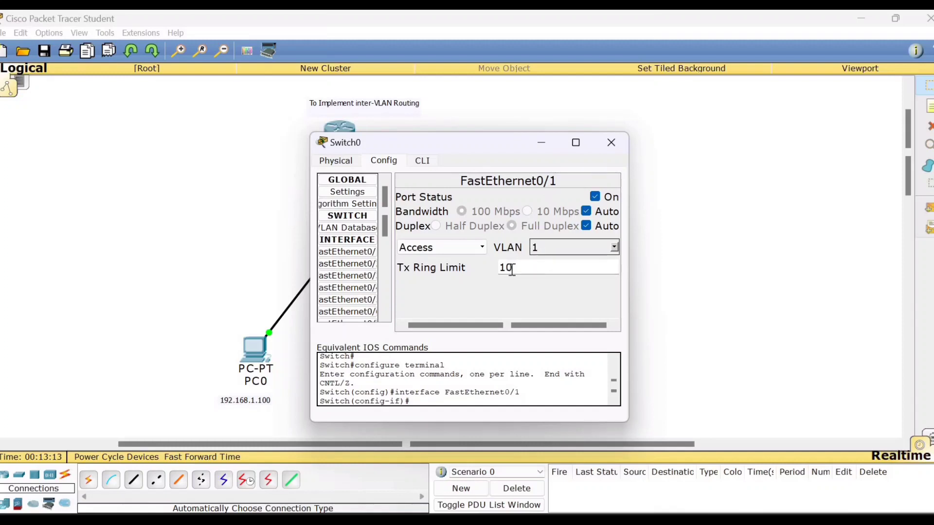
{"action": "left_click", "coordinate": [614, 144]}
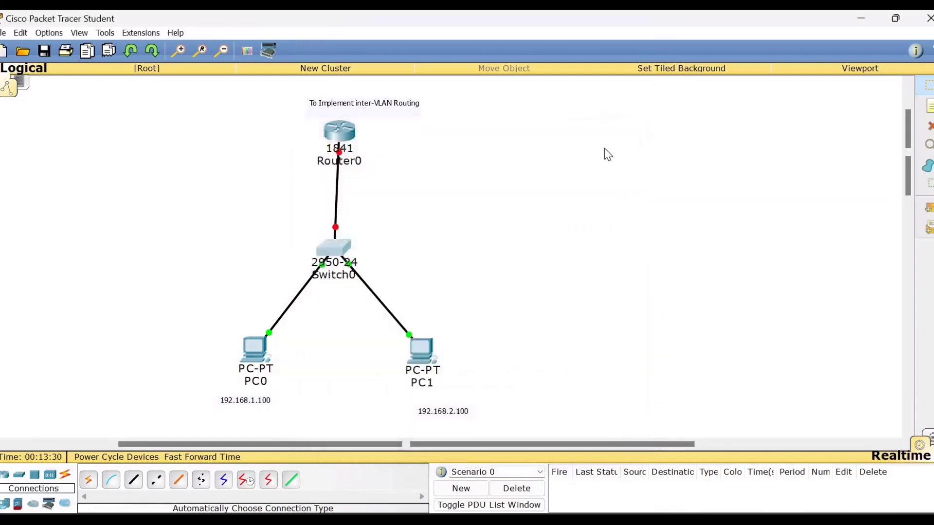
Reopen Switch0's command line and exit from interface configuration to global configuration mode.
{"action": "left_click", "coordinate": [337, 254]}
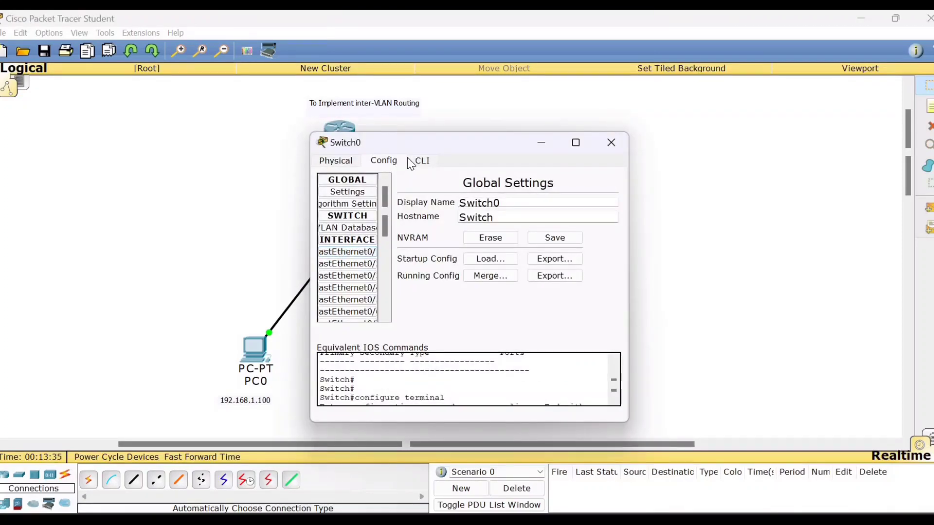
{"action": "left_click", "coordinate": [422, 161]}
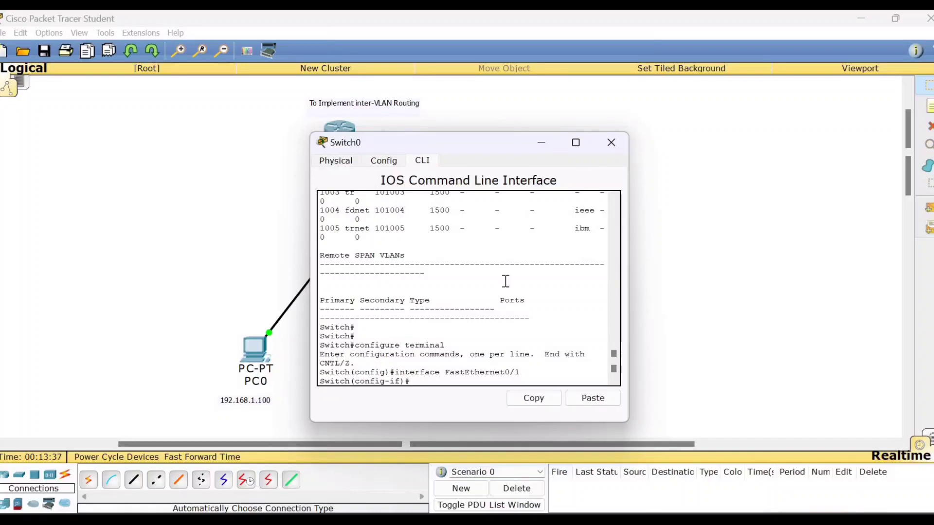
{"action": "type", "text": "EXIT"}
{"action": "key", "text": "BackSpace"}
{"action": "key", "text": "BackSpace"}
{"action": "key", "text": "BackSpace"}
{"action": "key", "text": "BackSpace"}
{"action": "type", "text": "IN"}
{"action": "key", "text": "BackSpace"}
{"action": "key", "text": "BackSpace"}
{"action": "type", "text": "exit"}
{"action": "key", "text": "Return"}
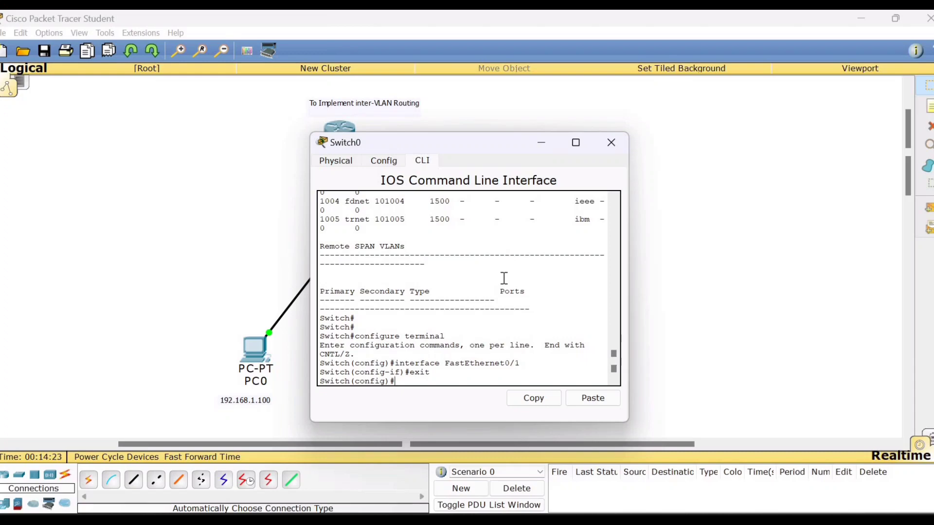
Enter the configuration of interface fa0/1 on Switch0 and set its switchport mode to access.
{"action": "type", "text": "int"}
{"action": "type", "text": "fa0/1"}
{"action": "key", "text": "Return"}
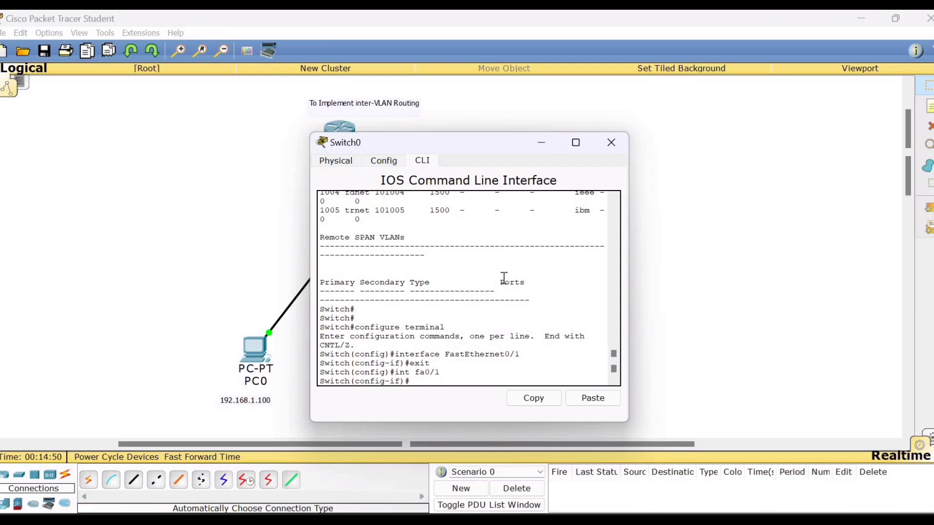
{"action": "type", "text": "switchport mode acess"}
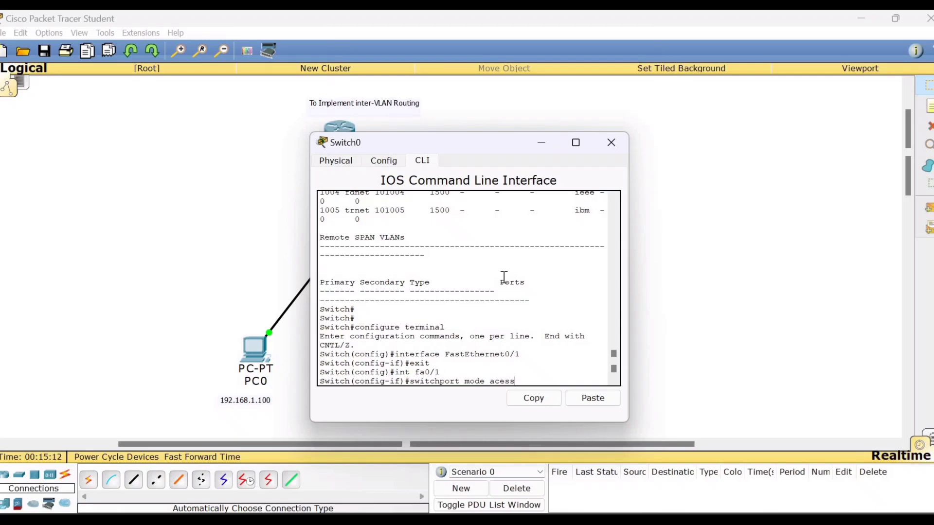
{"action": "key", "text": "Return"}
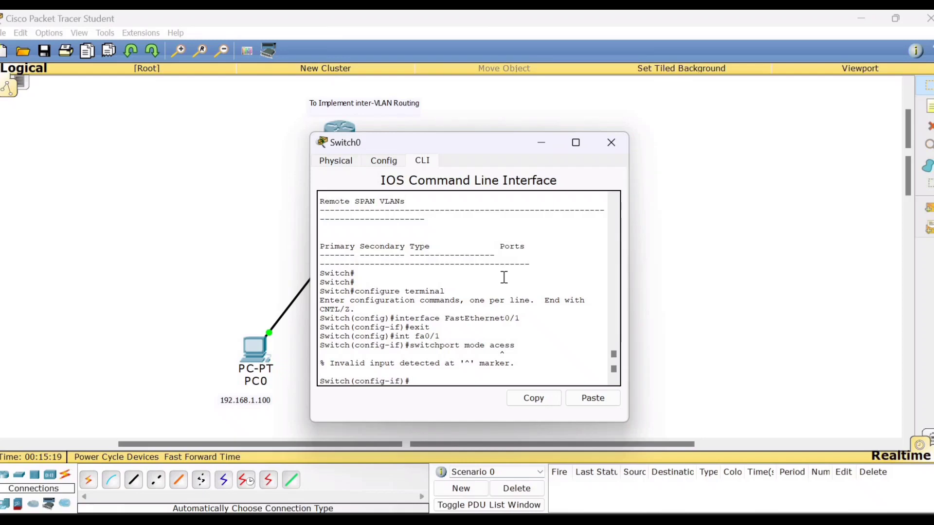
{"action": "key", "text": "Up"}
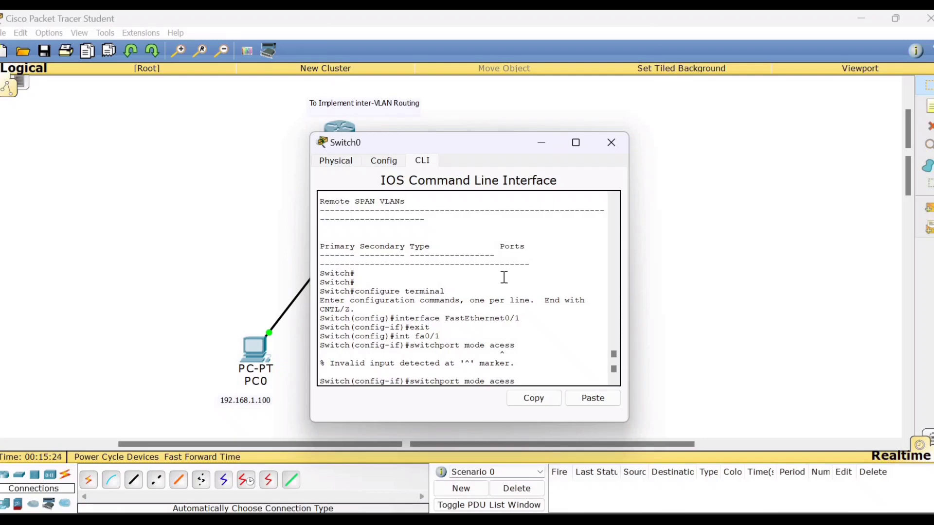
{"action": "type", "text": "c"}
{"action": "key", "text": "Return"}
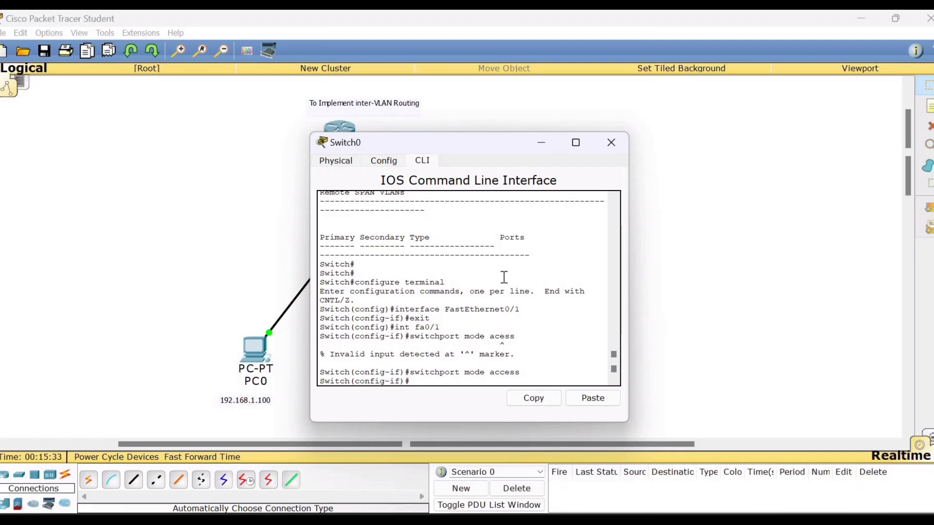
Assign interface fa0/1 to access VLAN 10 and exit its interface configuration.
{"action": "type", "text": "switchport access v"}
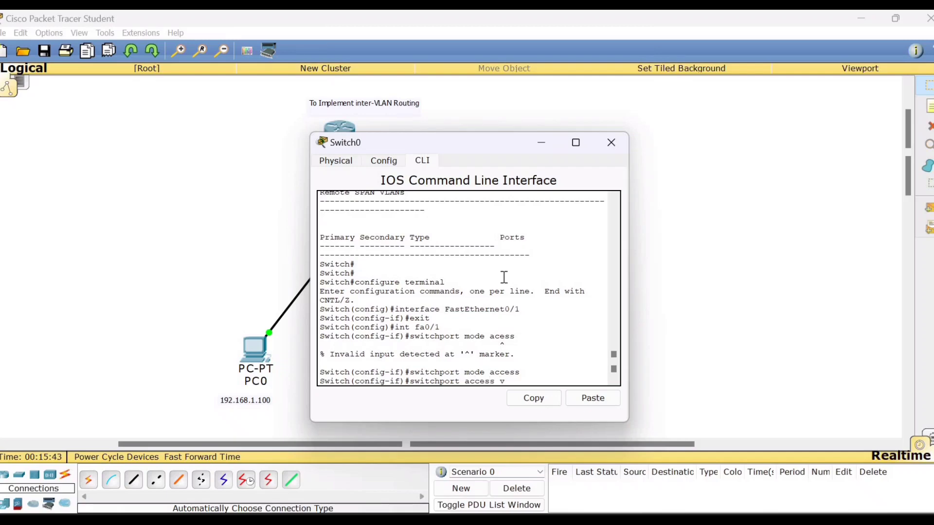
{"action": "type", "text": "lan 10"}
{"action": "key", "text": "Return"}
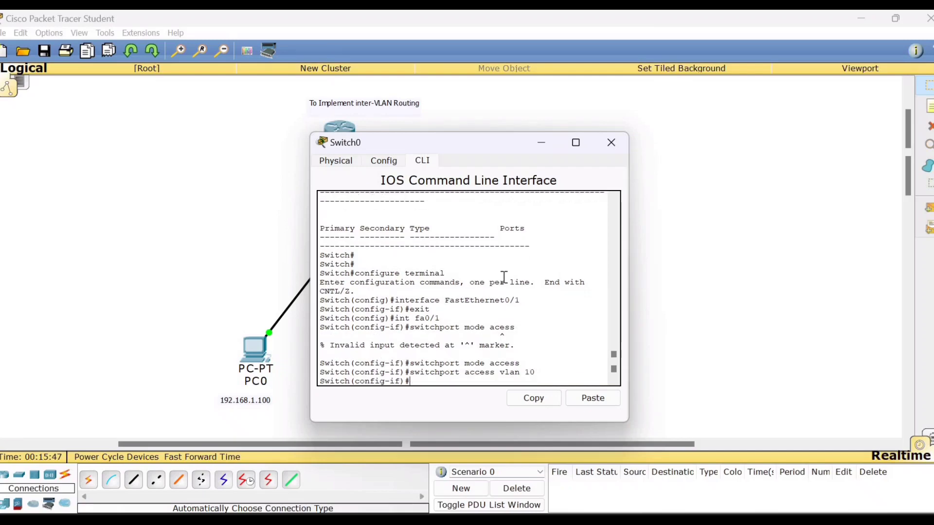
{"action": "type", "text": "exit"}
{"action": "key", "text": "Return"}
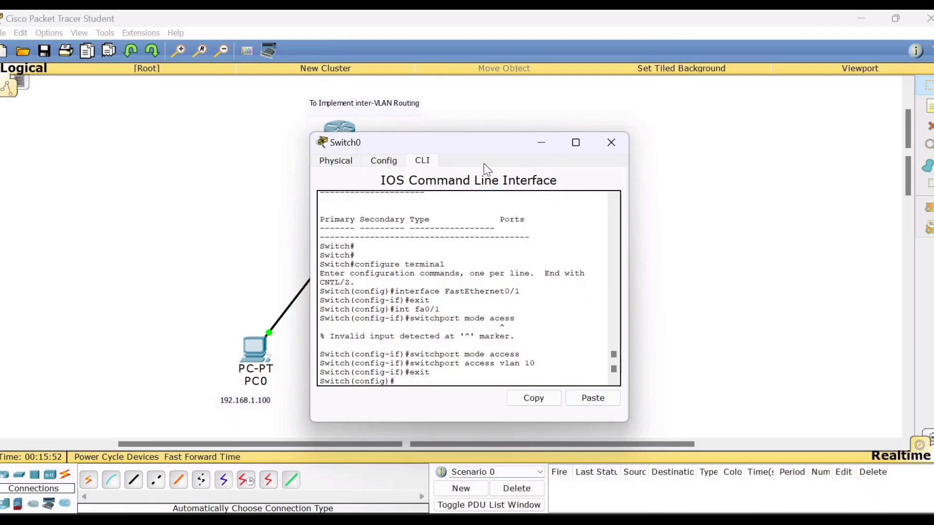
Move the Switch0 window aside, unplug PC1's cable from the switch and reconnect it to FastEthernet0/2.
{"action": "left_click_drag", "start_coordinate": [486, 151], "coordinate": [686, 136]}
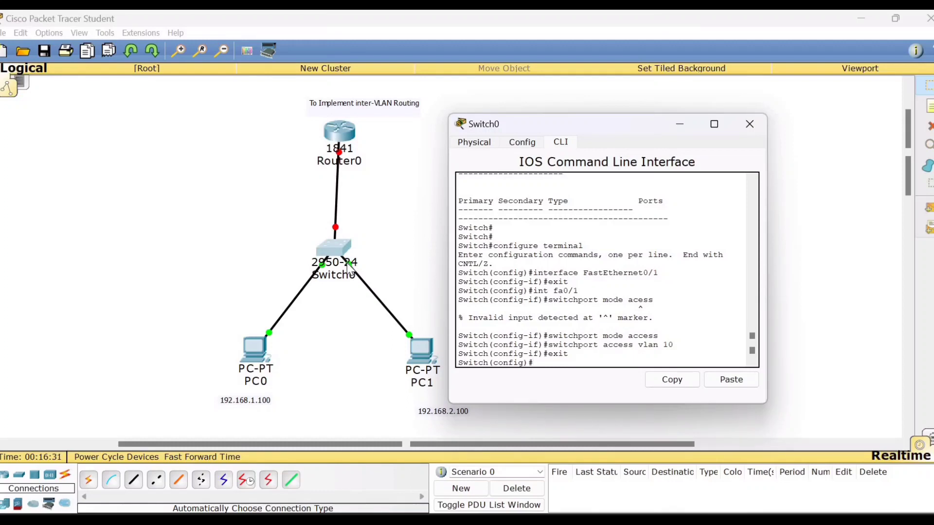
{"action": "left_click", "coordinate": [350, 268]}
{"action": "left_click_drag", "start_coordinate": [346, 263], "coordinate": [91, 58]}
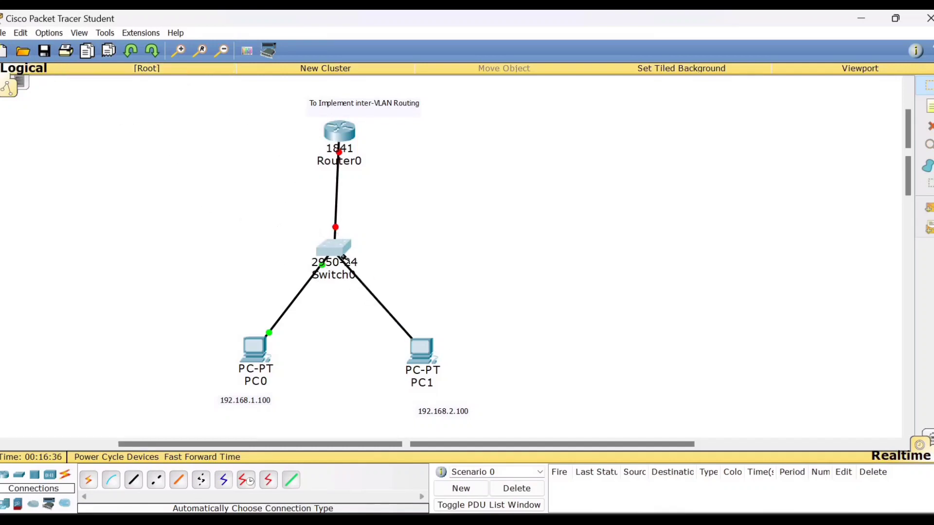
{"action": "left_click", "coordinate": [340, 252]}
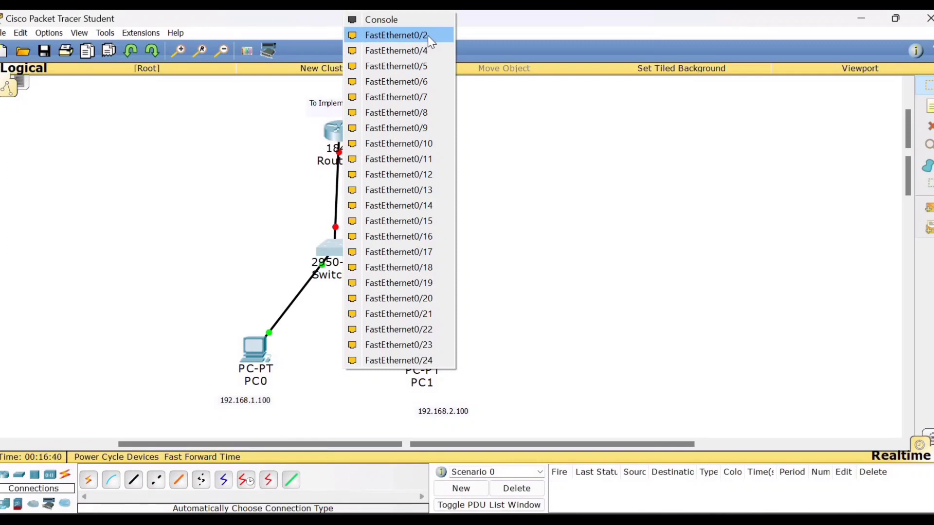
{"action": "left_click", "coordinate": [478, 129]}
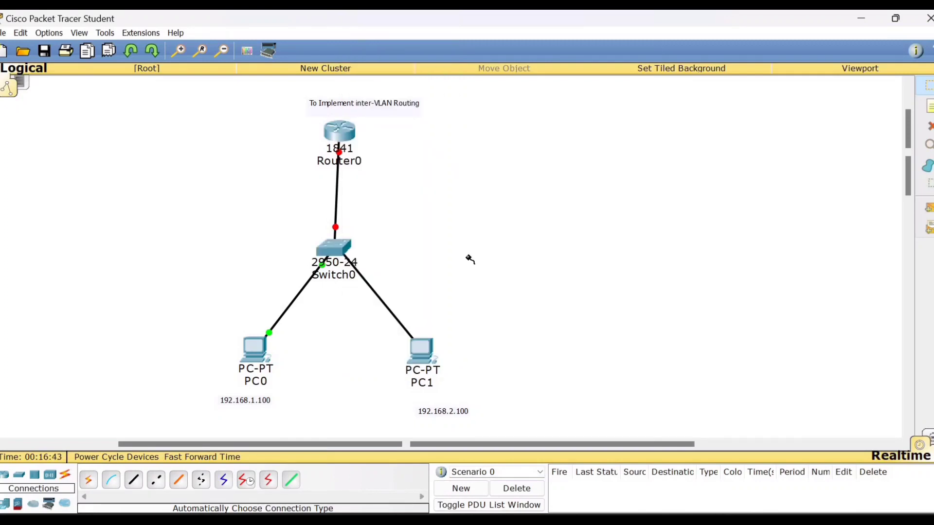
{"action": "left_click", "coordinate": [340, 249]}
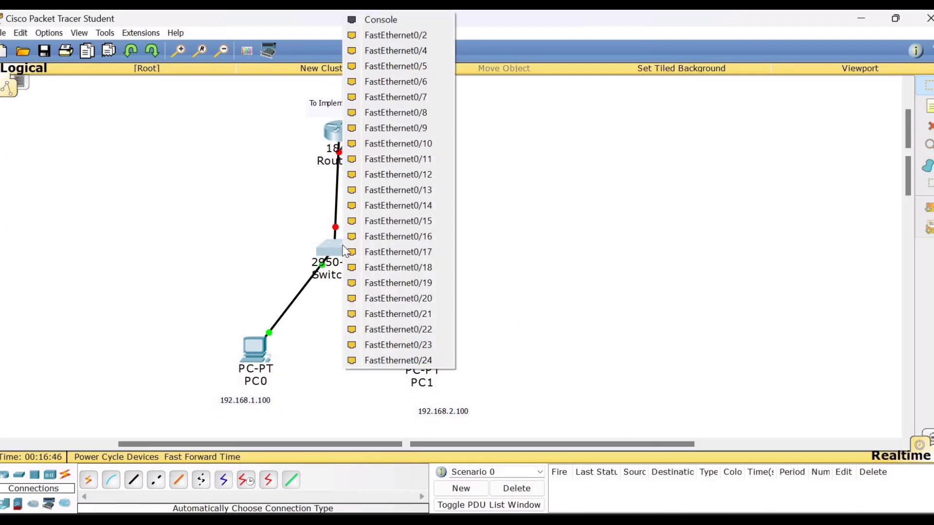
{"action": "left_click", "coordinate": [385, 38]}
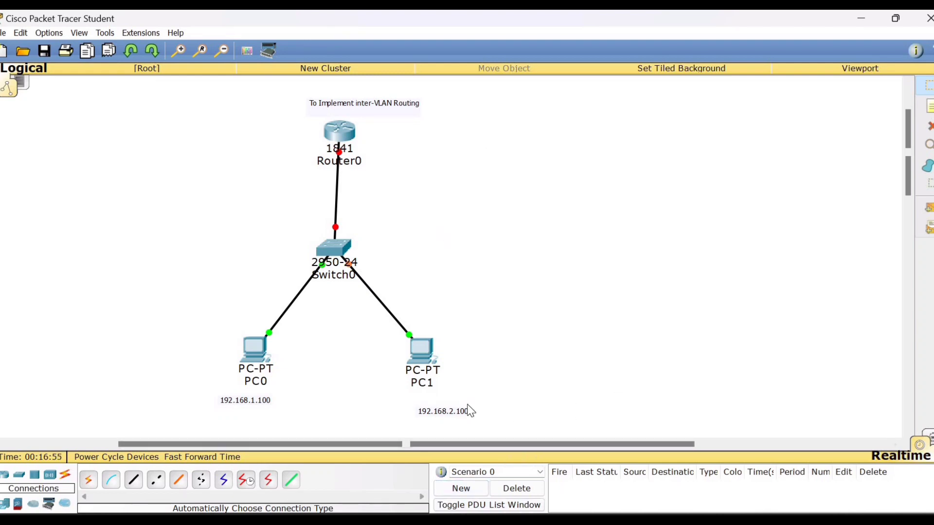
Reopen Switch0's command line, enter interface fa0/2 and set its switchport mode to access.
{"action": "left_click", "coordinate": [337, 249]}
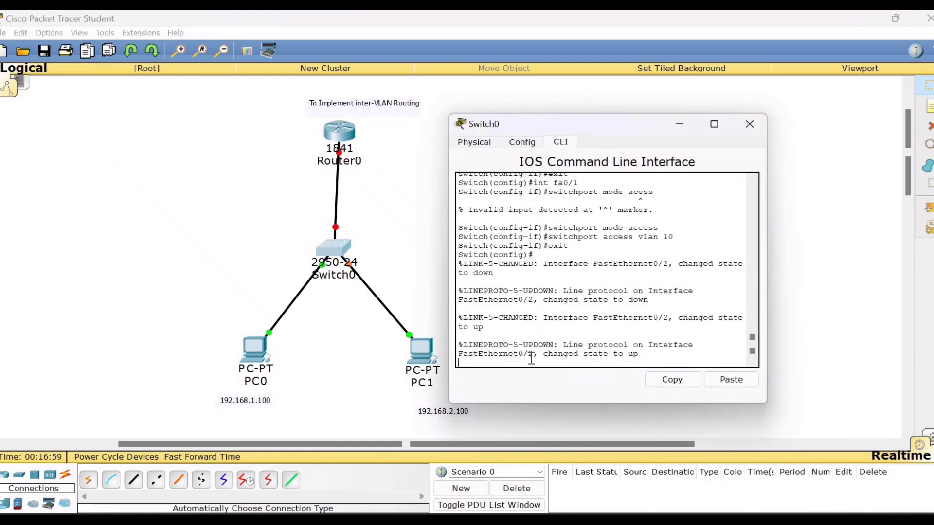
{"action": "key", "text": "Return"}
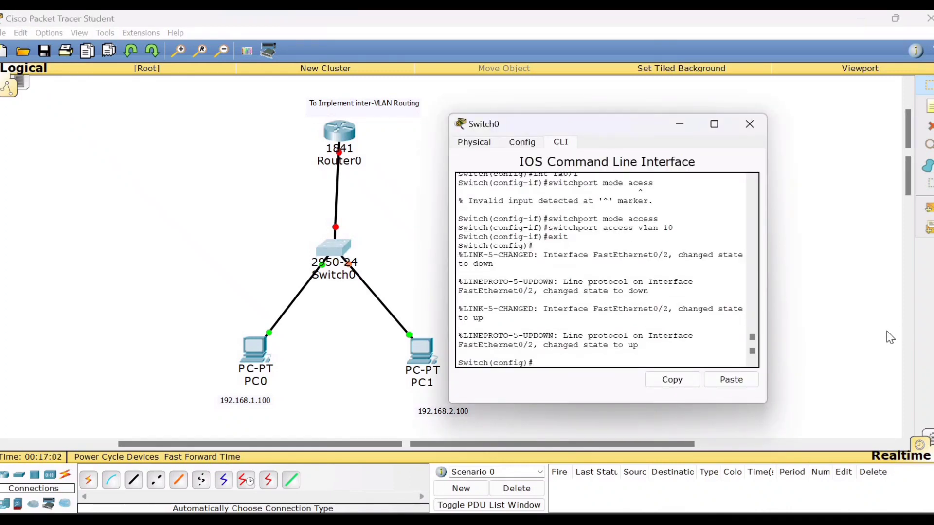
{"action": "type", "text": "int fa0/2"}
{"action": "key", "text": "Return"}
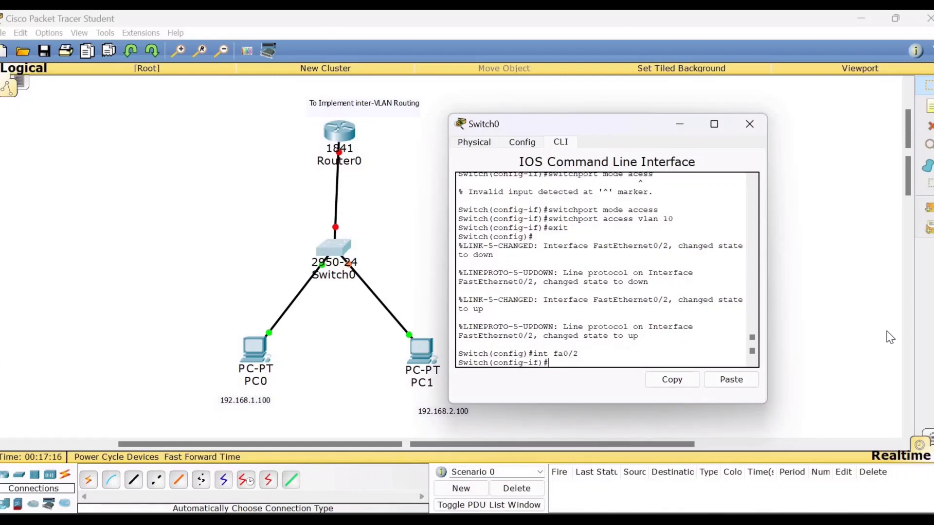
{"action": "type", "text": "switchport mode access"}
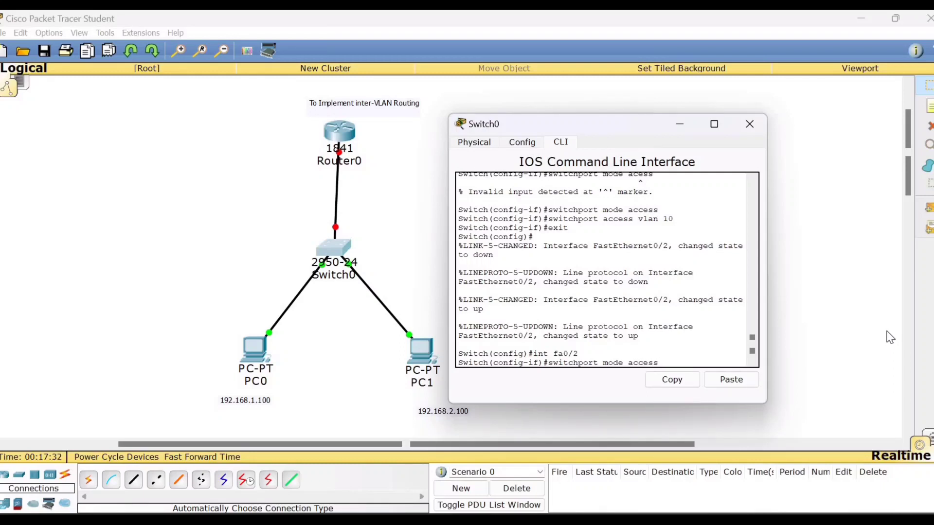
{"action": "key", "text": "Return"}
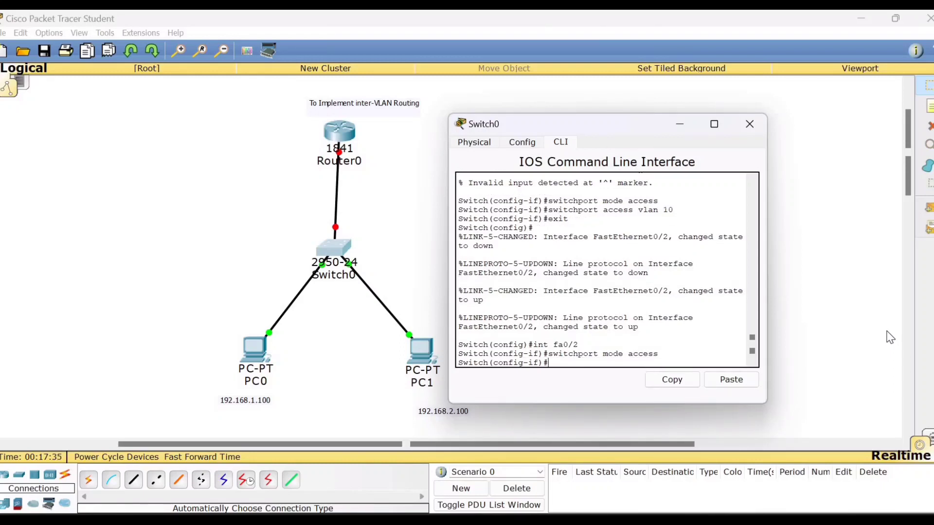
Assign interface fa0/2 on Switch0 to access VLAN 20 and exit its interface configuration.
{"action": "type", "text": "switchport access"}
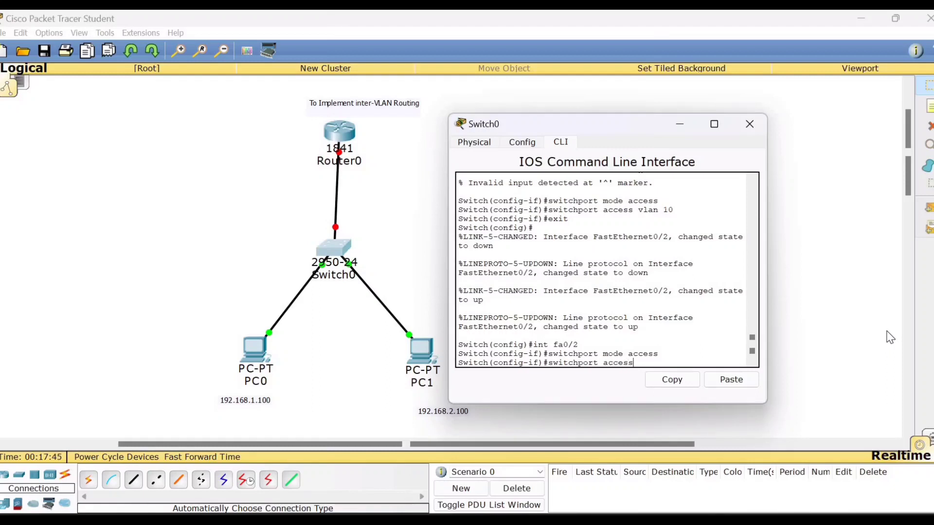
{"action": "type", "text": " vlan20"}
{"action": "key", "text": "Return"}
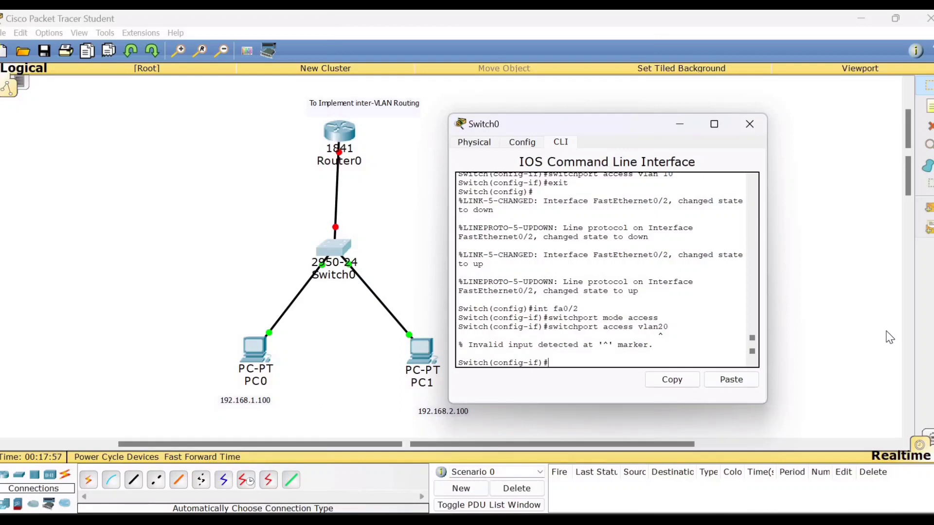
{"action": "key", "text": "Up"}
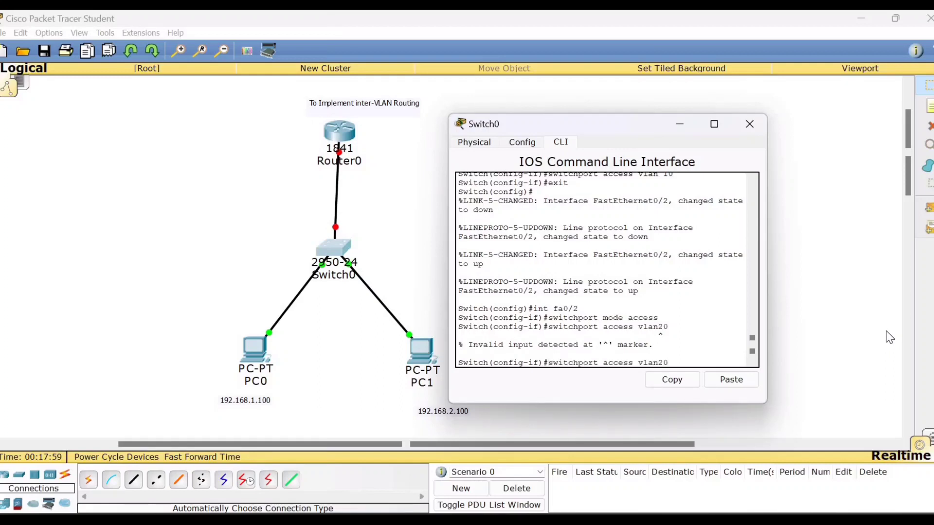
{"action": "key", "text": "BackSpace"}
{"action": "key", "text": "BackSpace"}
{"action": "type", "text": "20"}
{"action": "key", "text": "Return"}
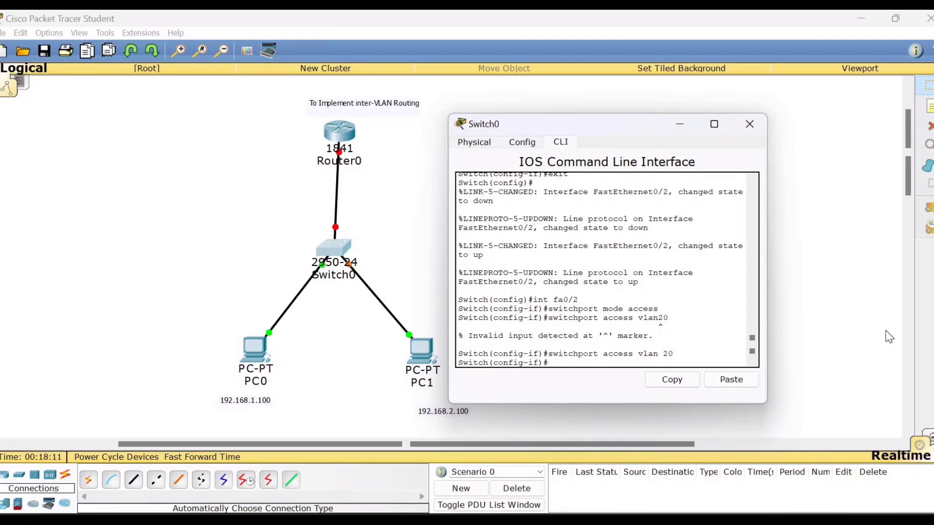
{"action": "type", "text": "exit"}
{"action": "key", "text": "Return"}
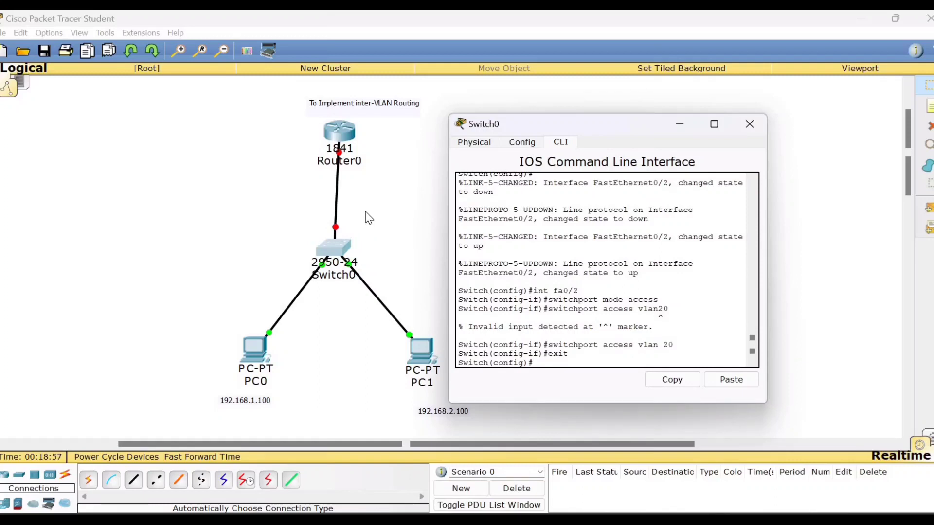
Set Switch0's interface fa0/3 to switchport mode trunk, exit its configuration and close the switch window.
{"action": "type", "text": "int fa0/3"}
{"action": "key", "text": "Return"}
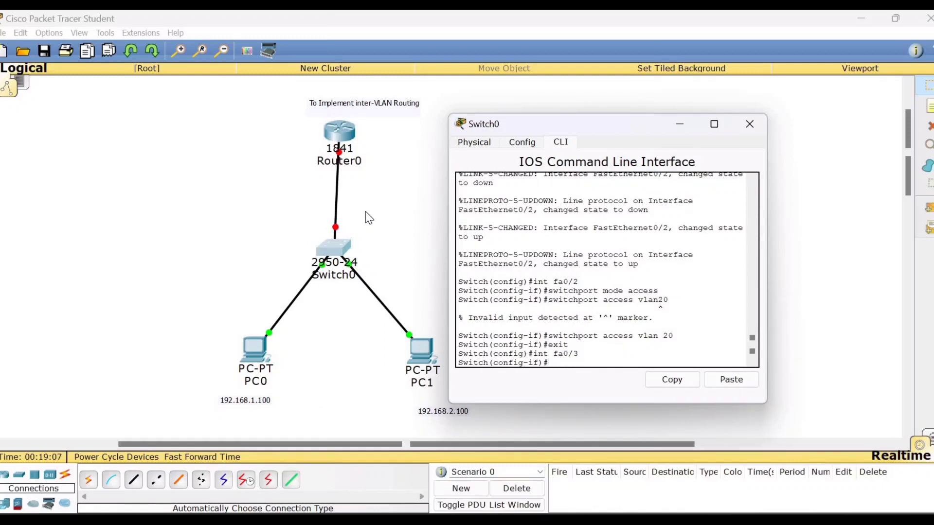
{"action": "type", "text": "s"}
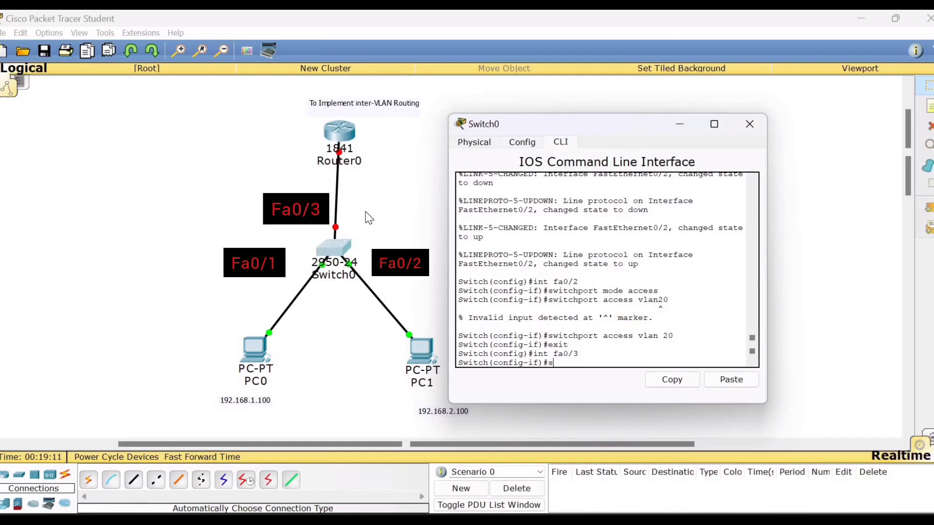
{"action": "type", "text": "witchport mode trunk"}
{"action": "key", "text": "Return"}
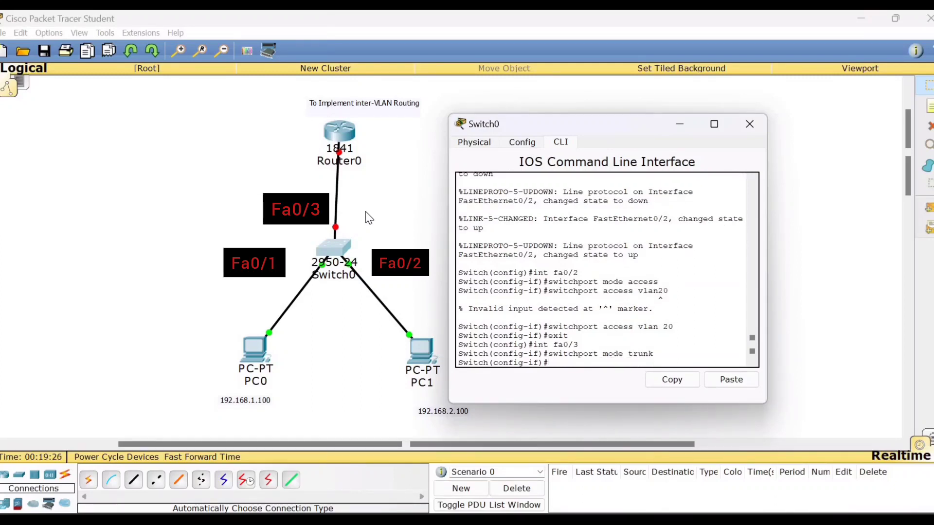
{"action": "type", "text": "exit"}
{"action": "left_click_drag", "start_coordinate": [627, 353], "coordinate": [659, 354]}
{"action": "left_click", "coordinate": [658, 265]}
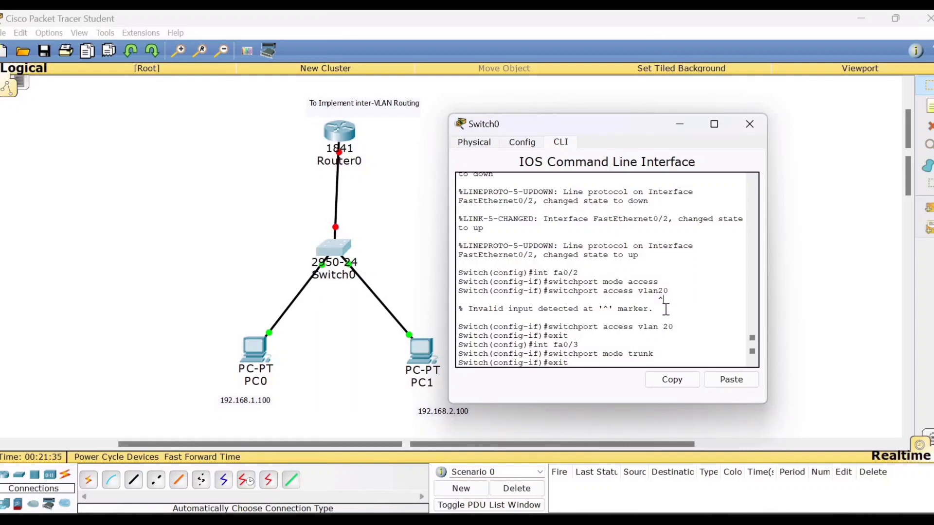
{"action": "left_click", "coordinate": [744, 129]}
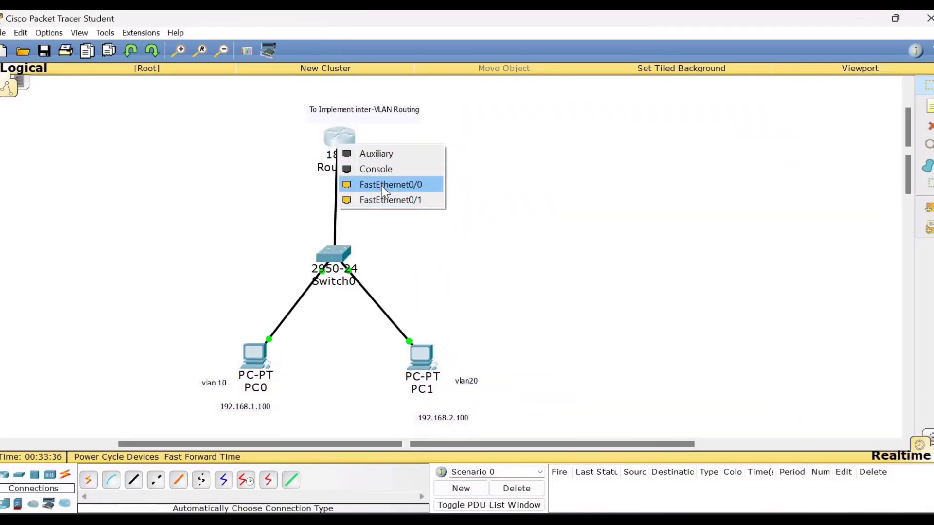
Attach the switch cable to Router0's FastEthernet0/0 and enter subinterface fa0/0.1 in the router's command line.
{"action": "left_click", "coordinate": [381, 185]}
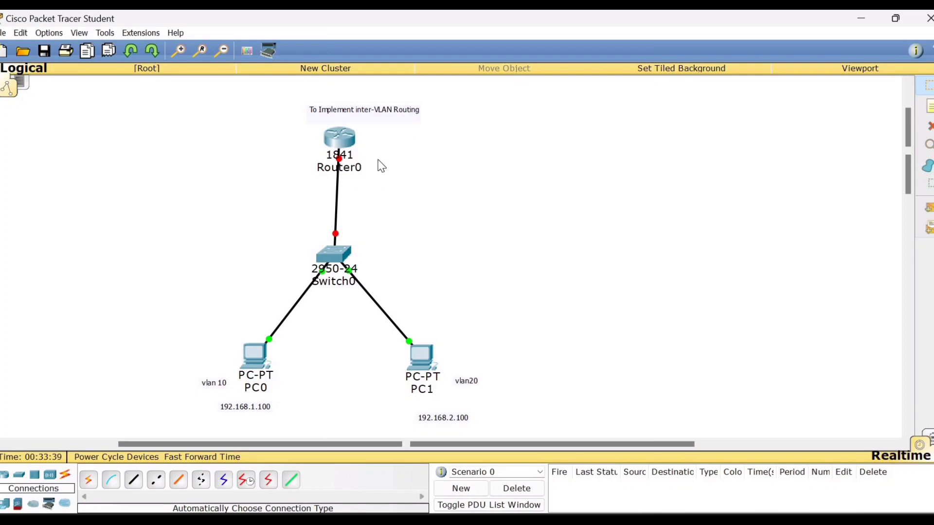
{"action": "left_click", "coordinate": [342, 149]}
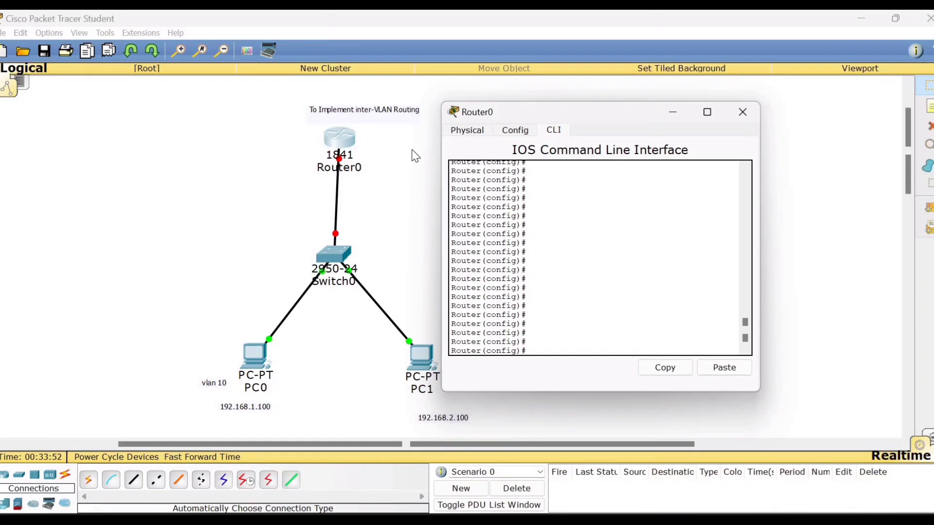
{"action": "type", "text": "int fa"}
{"action": "type", "text": "0/0"}
{"action": "type", "text": "/1"}
{"action": "key", "text": "BackSpace"}
{"action": "key", "text": "BackSpace"}
{"action": "type", "text": ".1"}
{"action": "key", "text": "Return"}
Give subinterface fa0/0.1 dot1q encapsulation for VLAN 10 and the IP address 192.168.1.1 with mask 255.255.255.0.
{"action": "type", "text": "enc"}
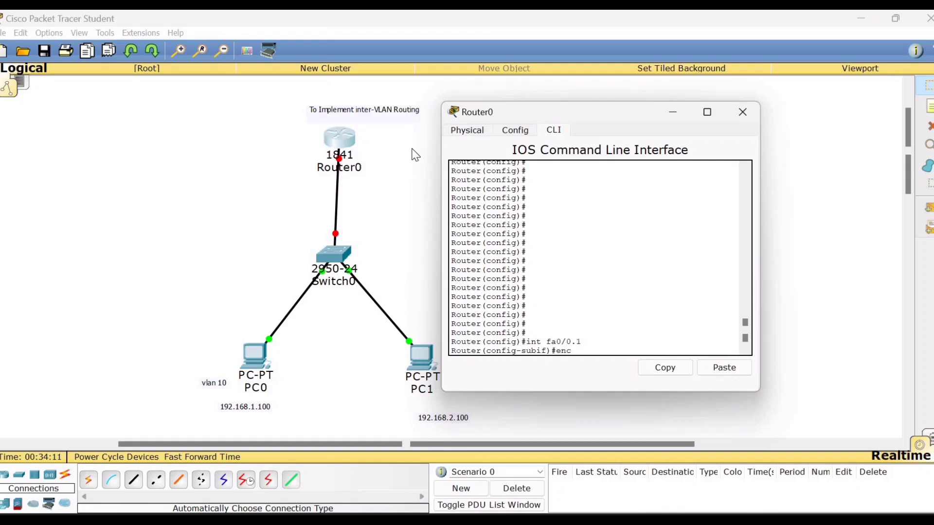
{"action": "type", "text": "apsulation dot1q 10"}
{"action": "key", "text": "Return"}
{"action": "type", "text": "ip"}
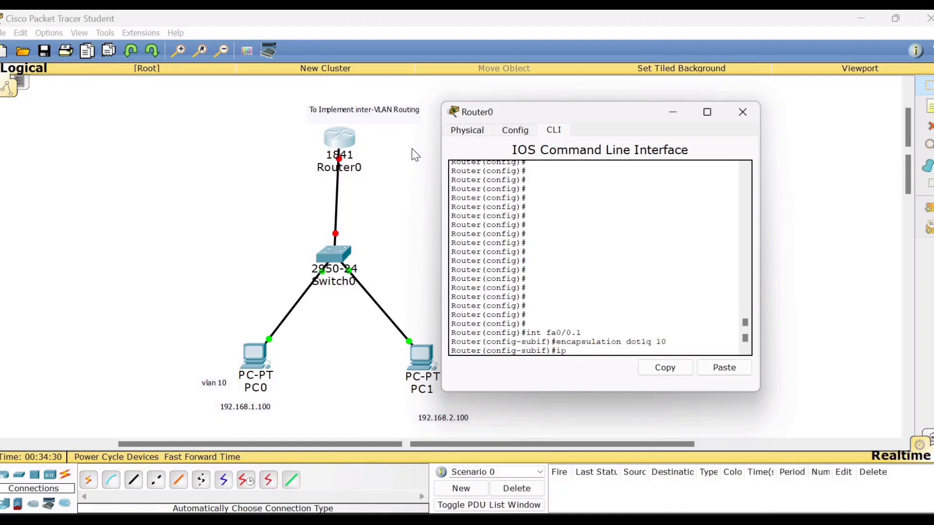
{"action": "type", "text": " address 192.168.1.1 255.255."}
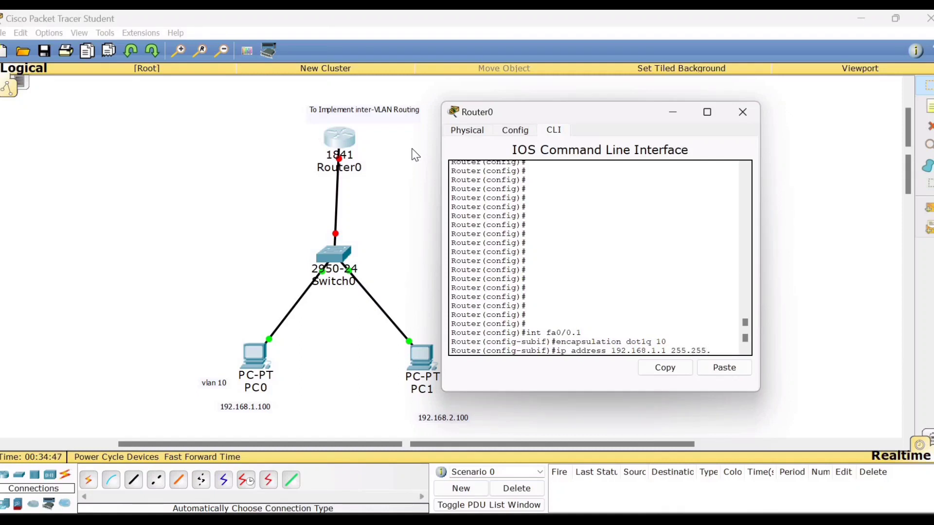
{"action": "type", "text": "255.0"}
{"action": "key", "text": "Return"}
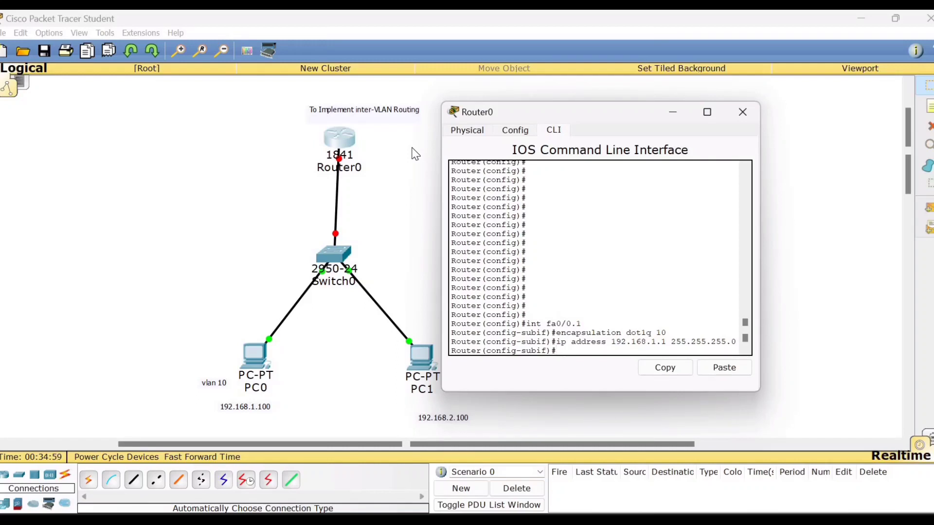
Enable subinterface fa0/0.1 with no shutdown and exit its configuration.
{"action": "type", "text": "no shutdown"}
{"action": "key", "text": "Return"}
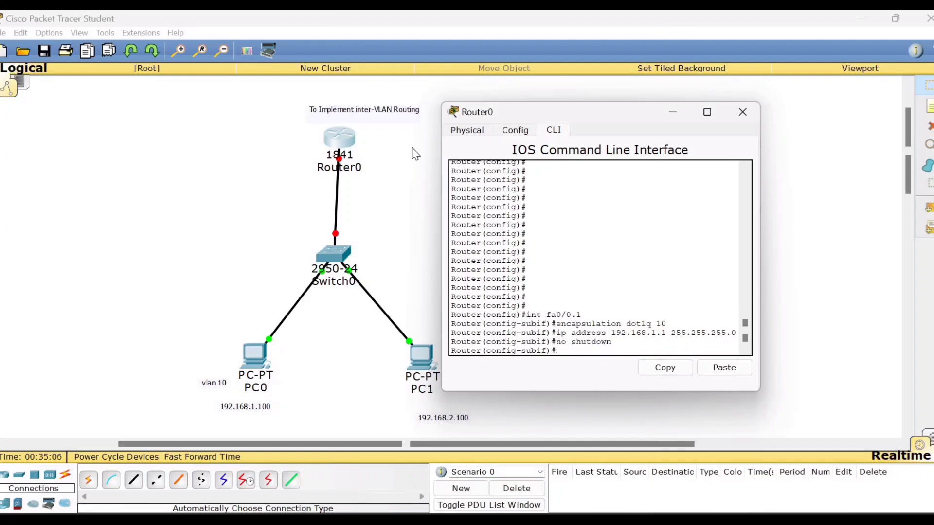
{"action": "type", "text": "exit"}
{"action": "key", "text": "Return"}
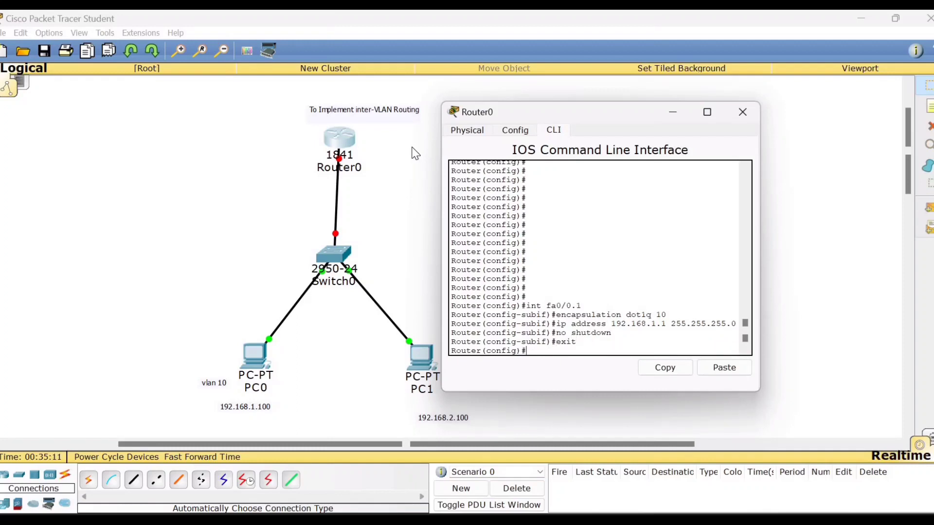
Enter the configuration of subinterface fa0/0.2 on Router0.
{"action": "key", "text": "Up"}
{"action": "key", "text": "Up"}
{"action": "key", "text": "Up"}
{"action": "key", "text": "Up"}
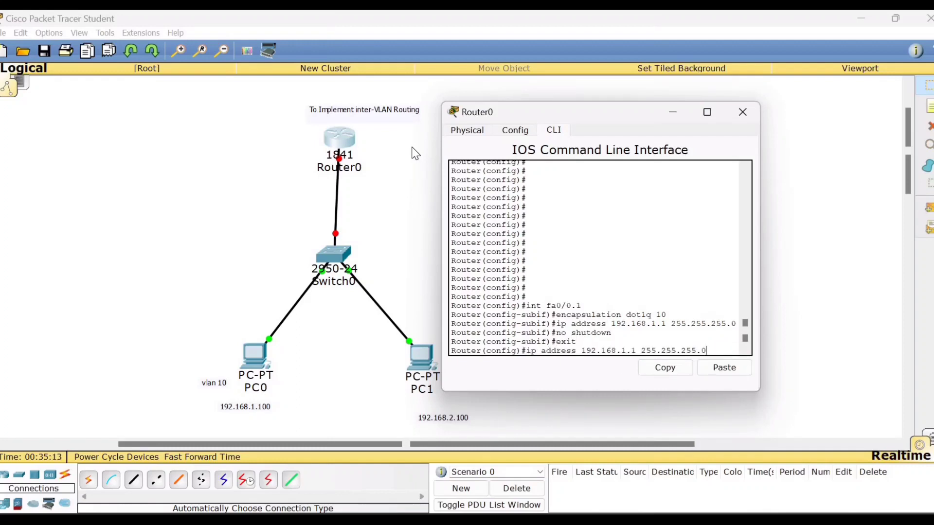
{"action": "key", "text": "Up"}
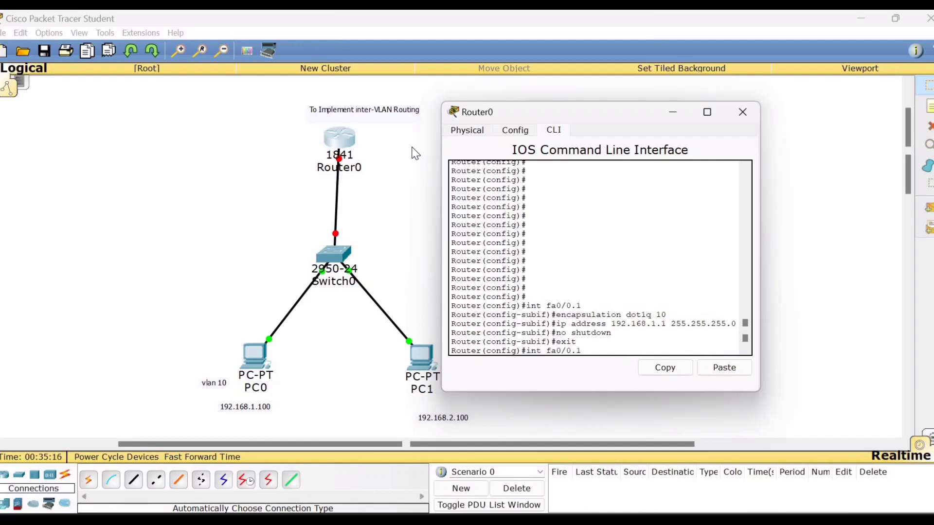
{"action": "key", "text": "BackSpace"}
{"action": "type", "text": "2"}
{"action": "key", "text": "Return"}
Set dot1q encapsulation for VLAN 20 on subinterface fa0/0.2.
{"action": "key", "text": "Up"}
{"action": "key", "text": "Up"}
{"action": "key", "text": "Up"}
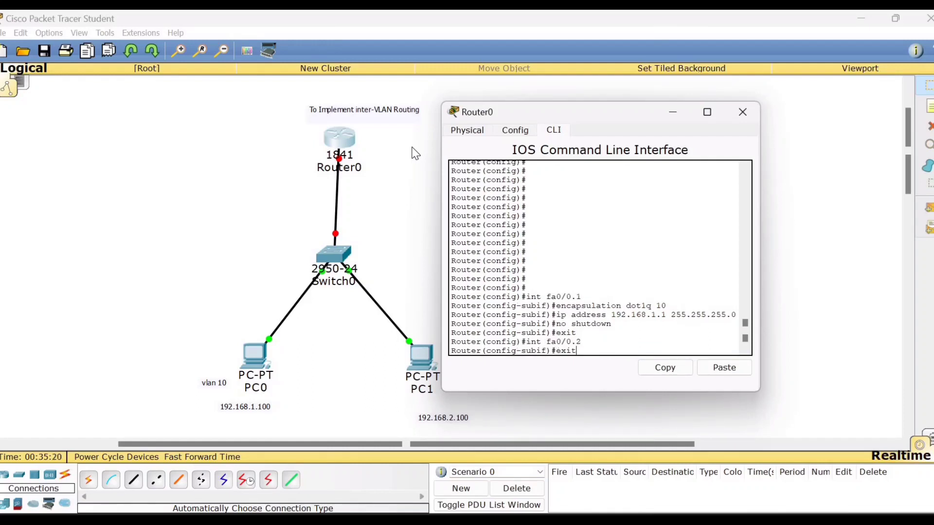
{"action": "key", "text": "Up"}
{"action": "key", "text": "Up"}
{"action": "key", "text": "BackSpace"}
{"action": "key", "text": "BackSpace"}
{"action": "type", "text": "20"}
{"action": "key", "text": "Return"}
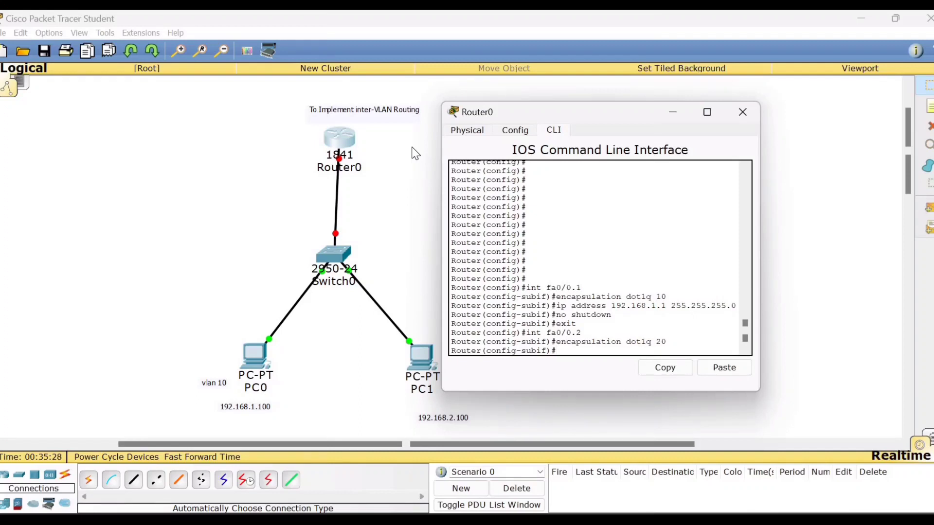
{"action": "key", "text": "Return"}
Assign subinterface fa0/0.2 the IP address 192.168.2.1 with subnet mask 255.255.255.0.
{"action": "key", "text": "Up"}
{"action": "key", "text": "Up"}
{"action": "key", "text": "Up"}
{"action": "key", "text": "Up"}
{"action": "key", "text": "Up"}
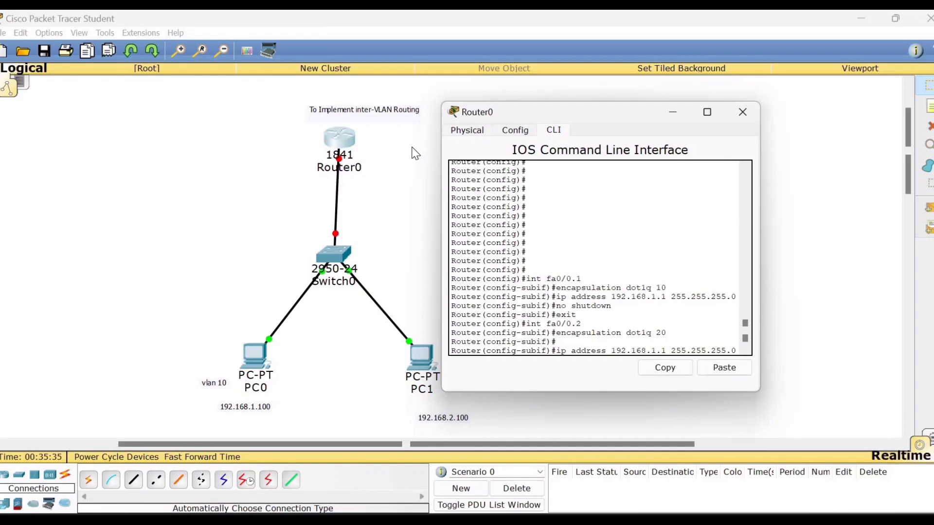
{"action": "key", "text": "Left"}
{"action": "key", "text": "Left"}
{"action": "key", "text": "Left"}
{"action": "key", "text": "Left"}
{"action": "key", "text": "Left"}
{"action": "key", "text": "Left"}
{"action": "key", "text": "Left"}
{"action": "key", "text": "Left"}
{"action": "key", "text": "Left"}
{"action": "key", "text": "Left"}
{"action": "key", "text": "Left"}
{"action": "key", "text": "Left"}
{"action": "key", "text": "Left"}
{"action": "key", "text": "Left"}
{"action": "key", "text": "Left"}
{"action": "key", "text": "Left"}
{"action": "key", "text": "BackSpace"}
{"action": "type", "text": "2"}
{"action": "key", "text": "Return"}
Enable subinterface fa0/0.2 with no shutdown, exit to privileged mode and close the Router0 window.
{"action": "type", "text": "n"}
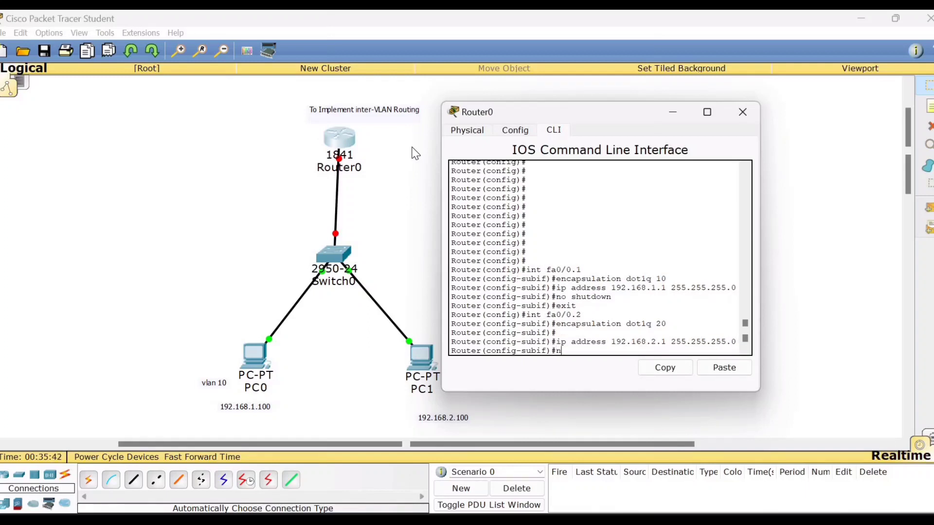
{"action": "type", "text": "o shutdown"}
{"action": "key", "text": "Return"}
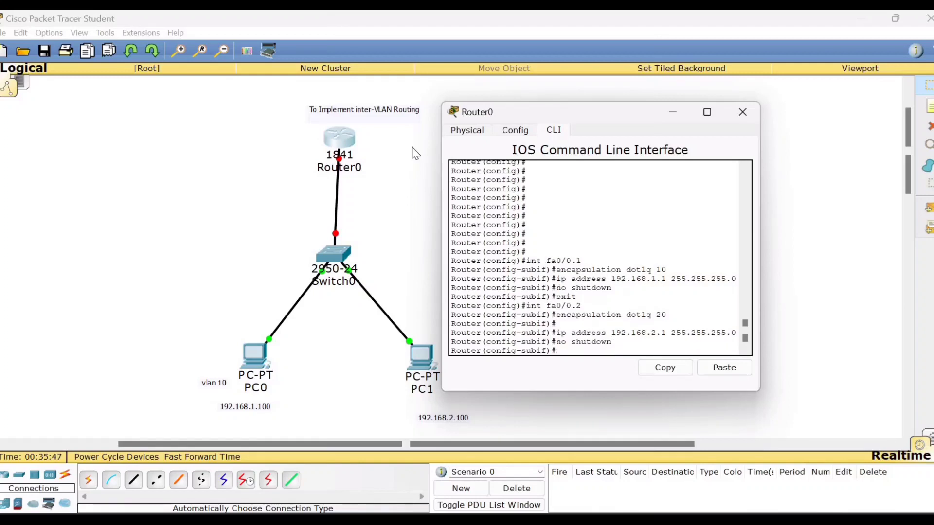
{"action": "type", "text": "exit"}
{"action": "key", "text": "Return"}
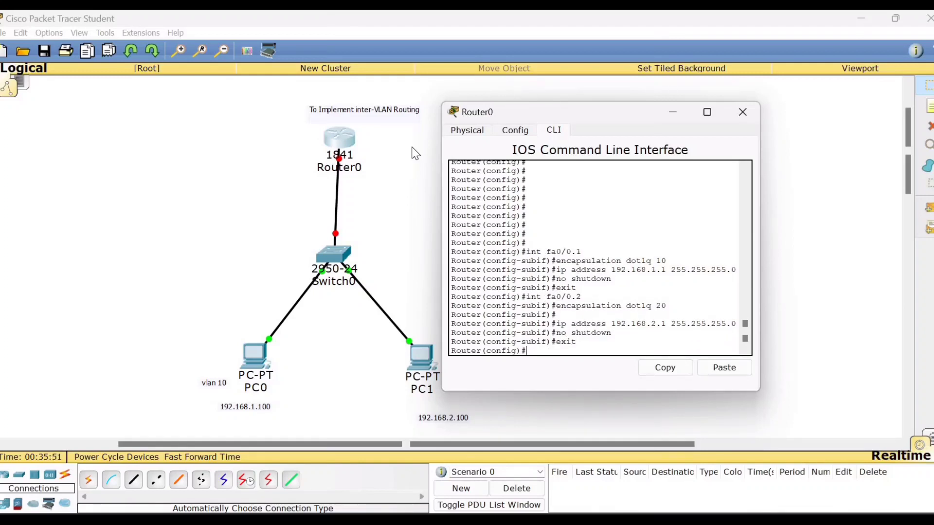
{"action": "type", "text": "exit"}
{"action": "key", "text": "Return"}
{"action": "key", "text": "Return"}
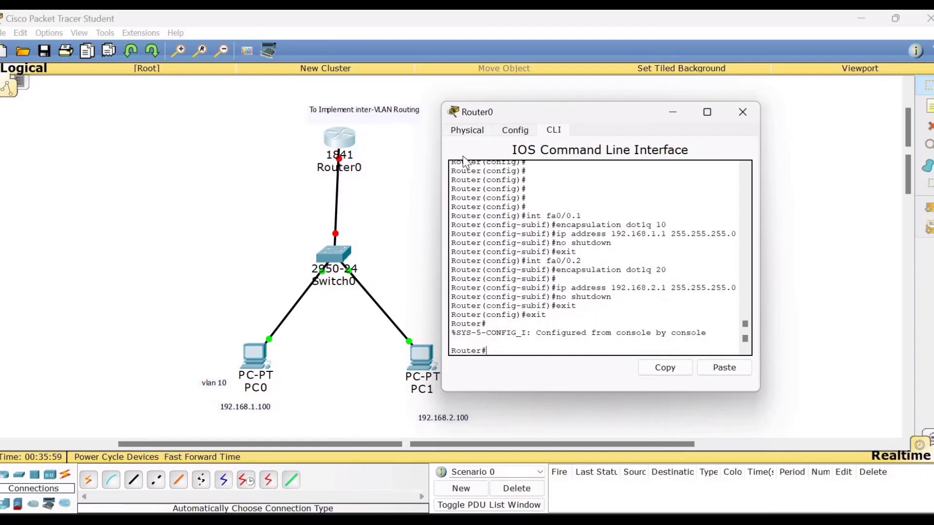
{"action": "left_click", "coordinate": [742, 112]}
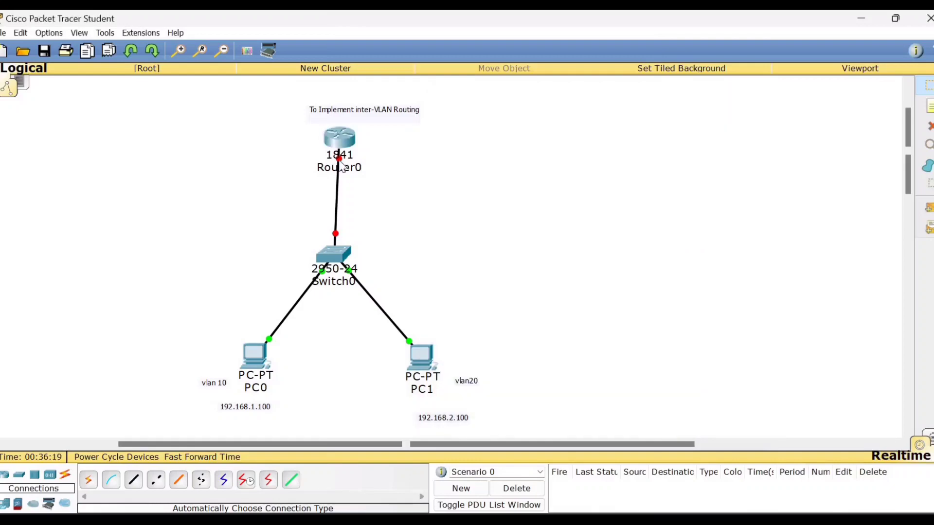
Turn on the port status of FastEthernet0/0 in Router0's configuration settings and close the router window.
{"action": "left_click", "coordinate": [341, 140]}
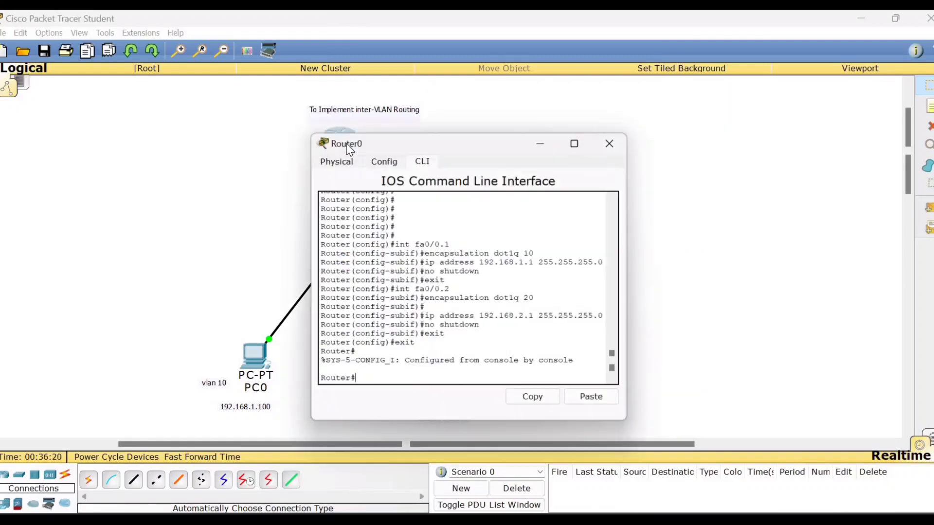
{"action": "left_click", "coordinate": [376, 162]}
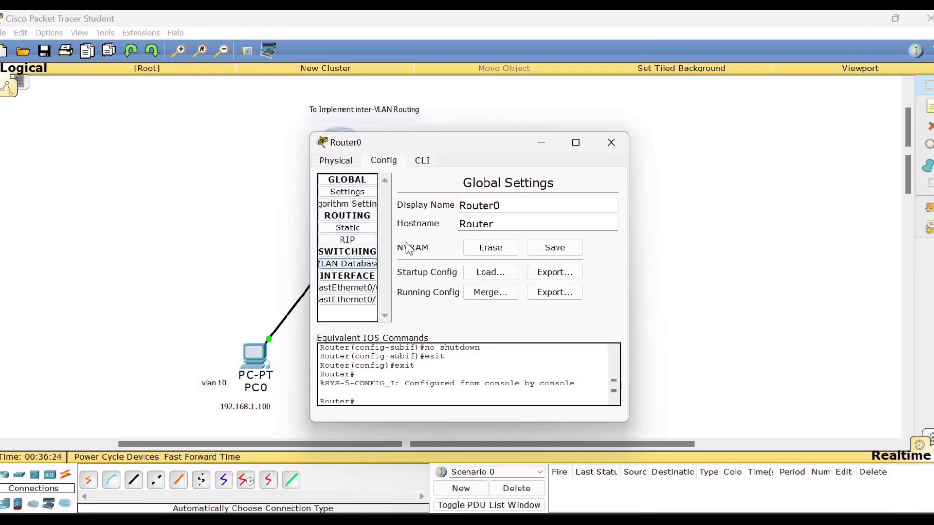
{"action": "left_click", "coordinate": [339, 291]}
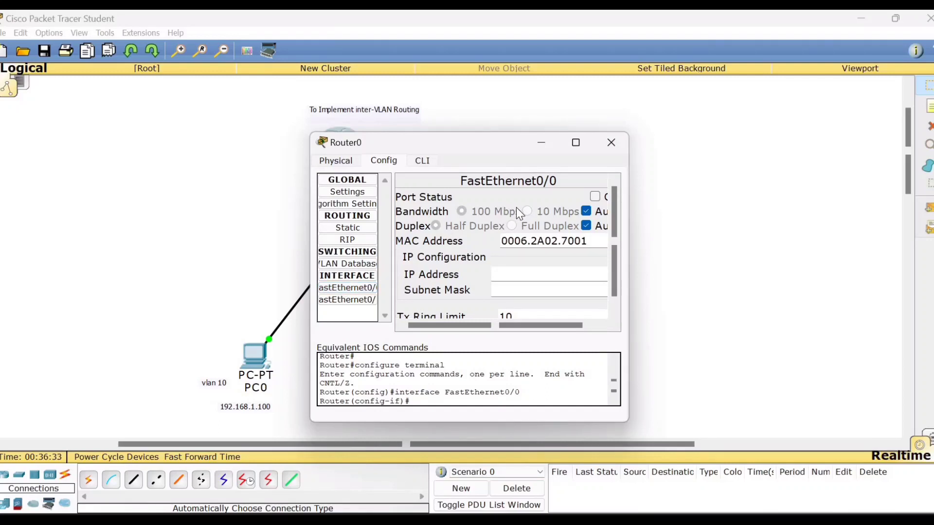
{"action": "left_click", "coordinate": [595, 197]}
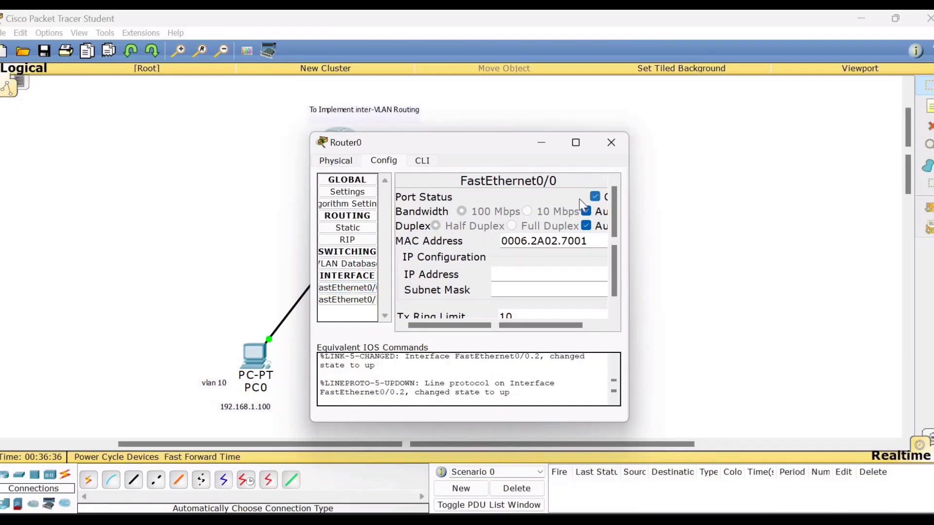
{"action": "left_click", "coordinate": [611, 143]}
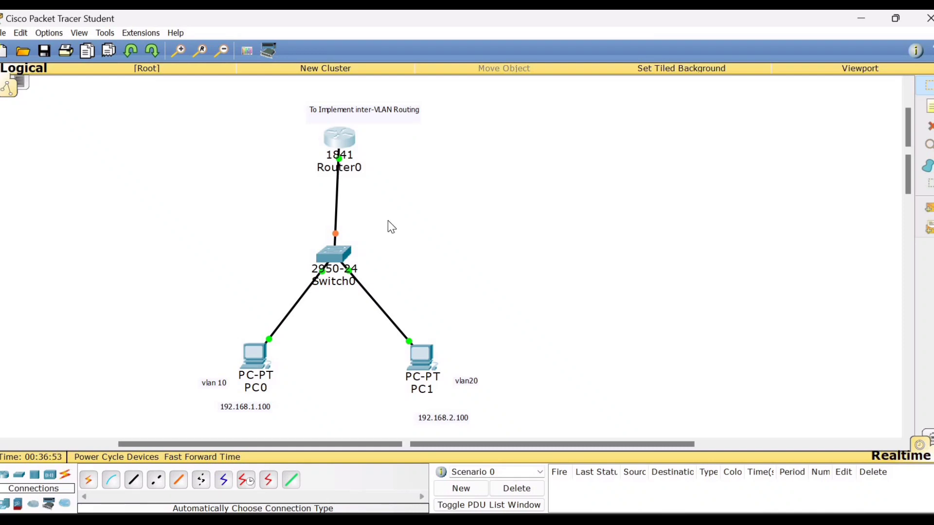
Review the commands that create subinterfaces fa0/0.1 and fa0/0.2 and set dot1q encapsulation in Router0's command-line history.
{"action": "left_click", "coordinate": [342, 141]}
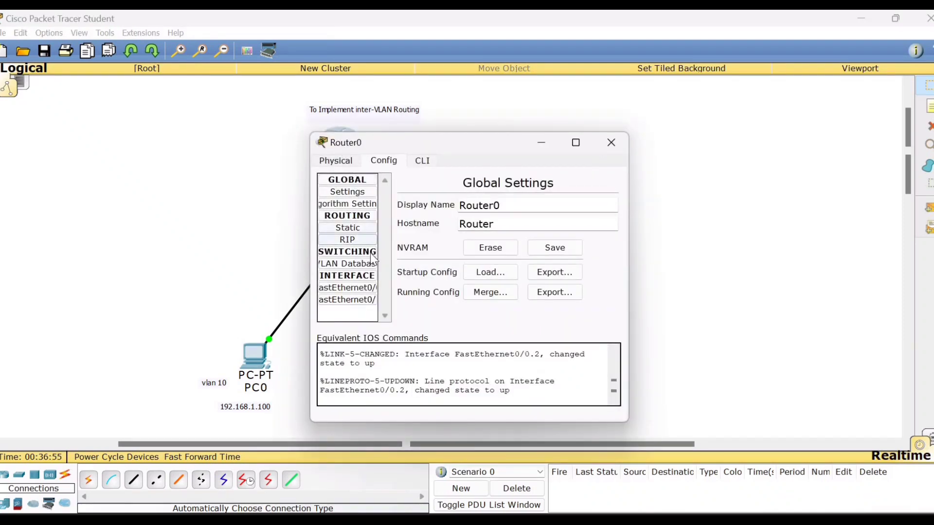
{"action": "left_click", "coordinate": [421, 168]}
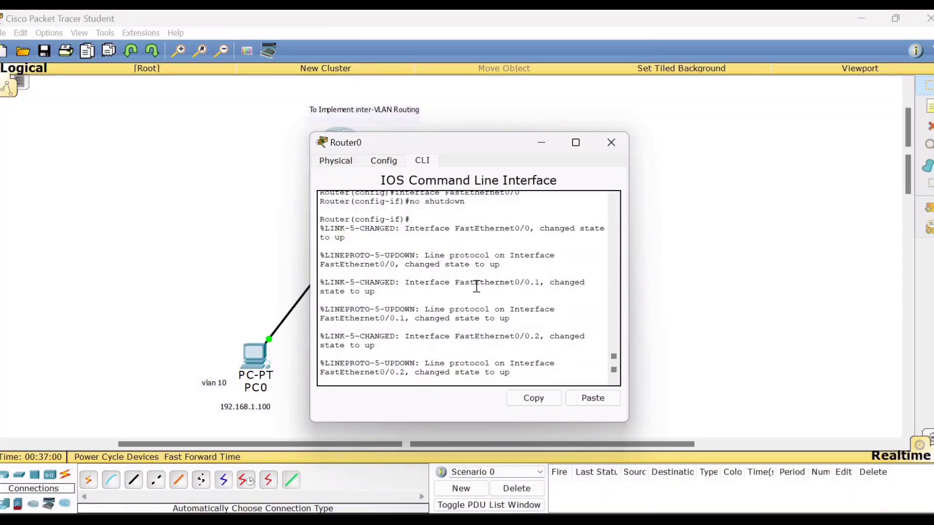
{"action": "scroll", "coordinate": [477, 287], "scroll_direction": "up", "scroll_amount": 6}
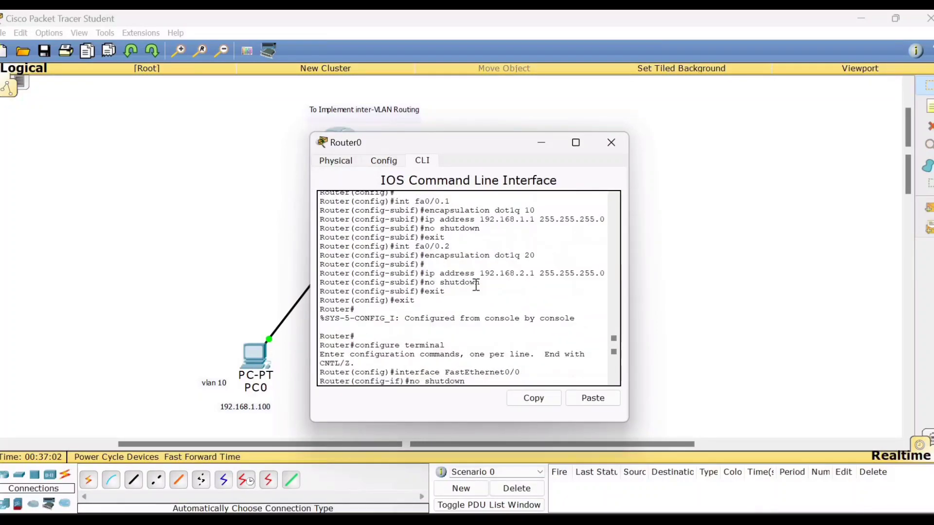
{"action": "scroll", "coordinate": [476, 285], "scroll_direction": "up", "scroll_amount": 2}
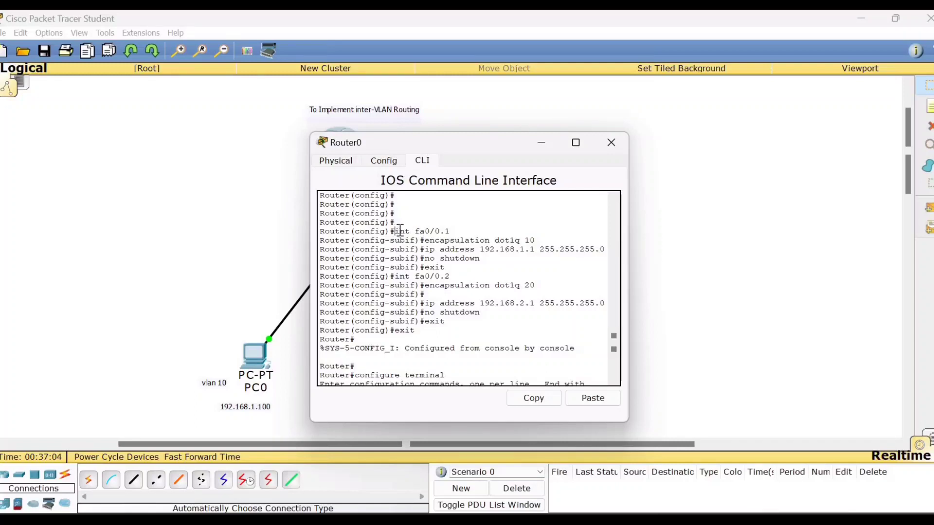
{"action": "left_click_drag", "start_coordinate": [394, 231], "coordinate": [450, 232]}
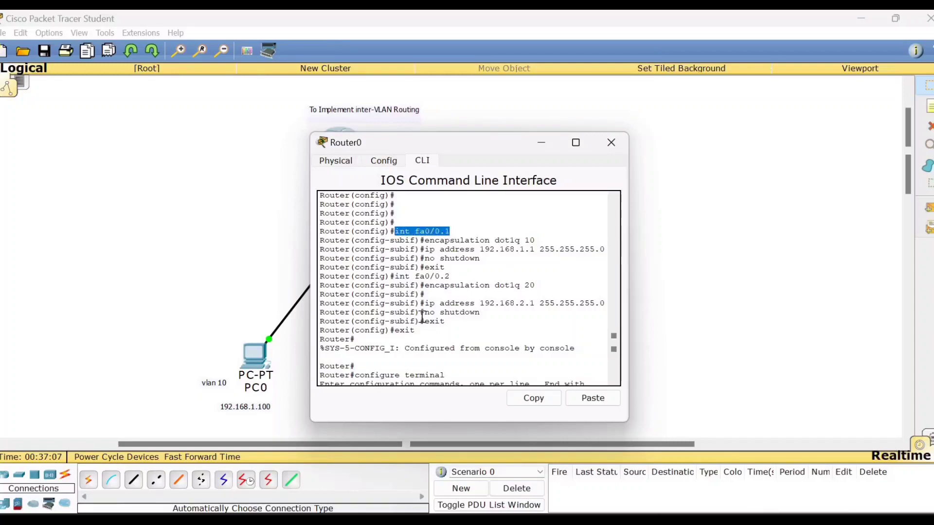
{"action": "left_click_drag", "start_coordinate": [394, 276], "coordinate": [451, 276]}
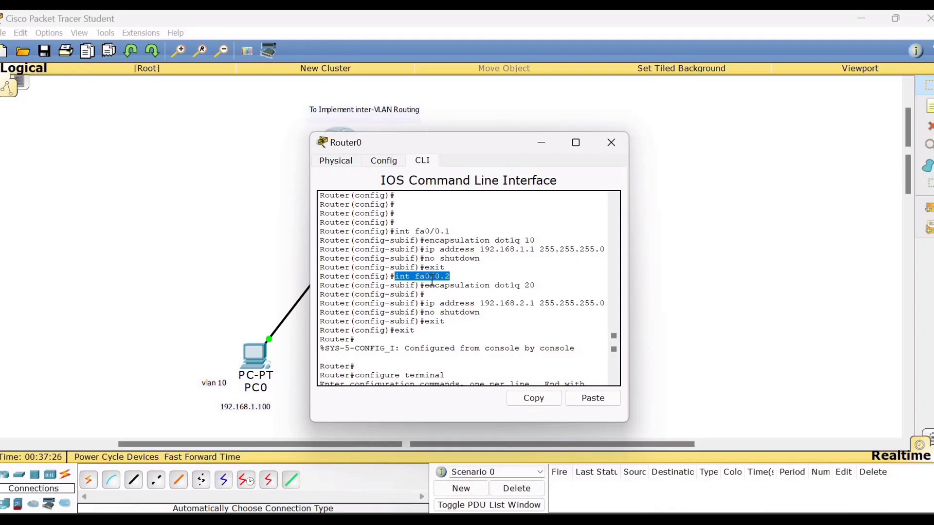
{"action": "left_click", "coordinate": [453, 278]}
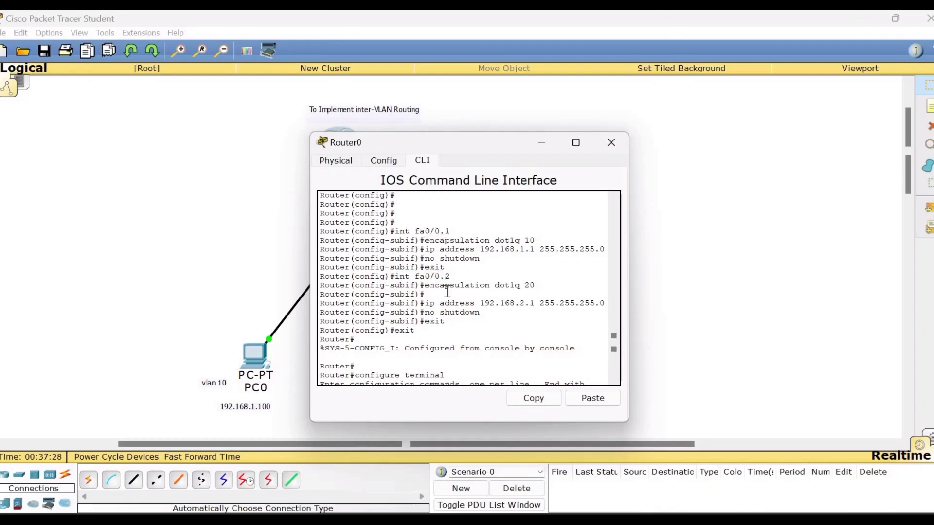
{"action": "left_click_drag", "start_coordinate": [424, 240], "coordinate": [495, 238]}
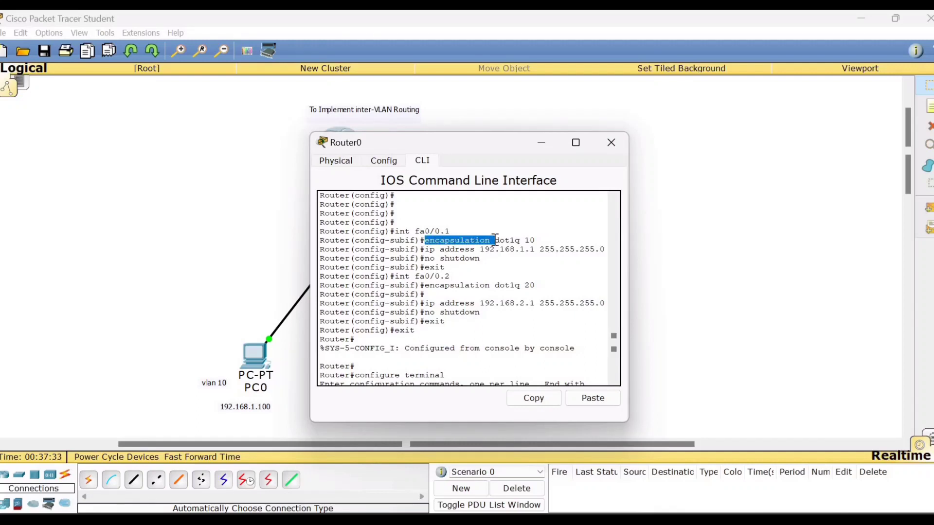
{"action": "left_click", "coordinate": [495, 242]}
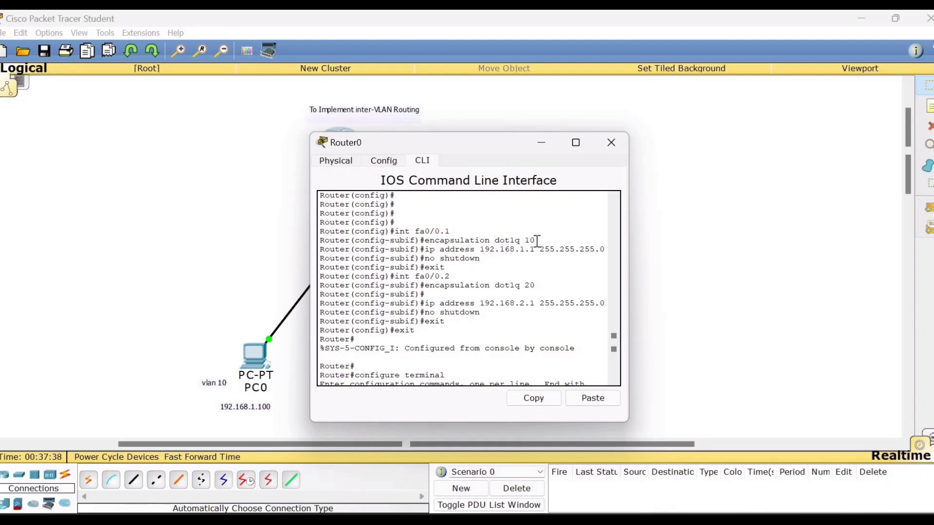
Examine fa0/0.1's IP address and fa0/0.2's encapsulation command alongside the topology and its VLAN labels.
{"action": "left_click_drag", "start_coordinate": [495, 139], "coordinate": [657, 92]}
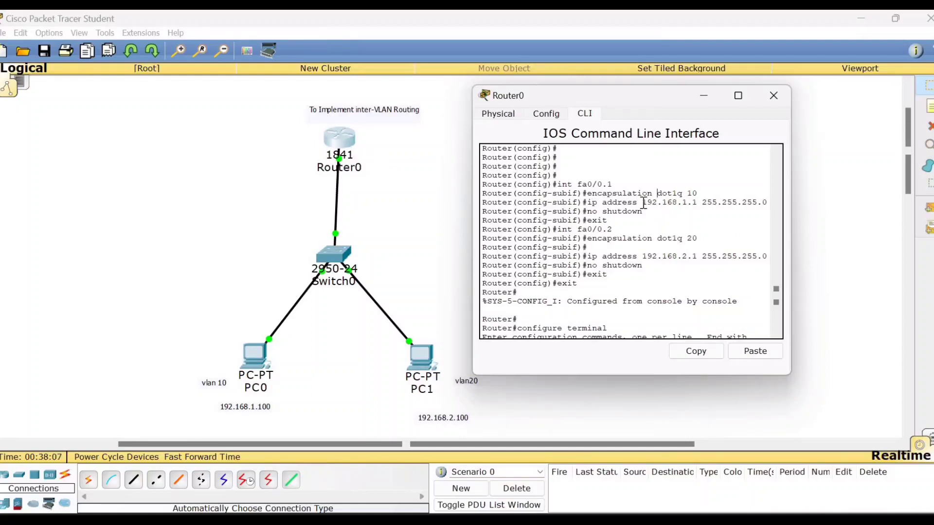
{"action": "left_click_drag", "start_coordinate": [643, 203], "coordinate": [698, 204]}
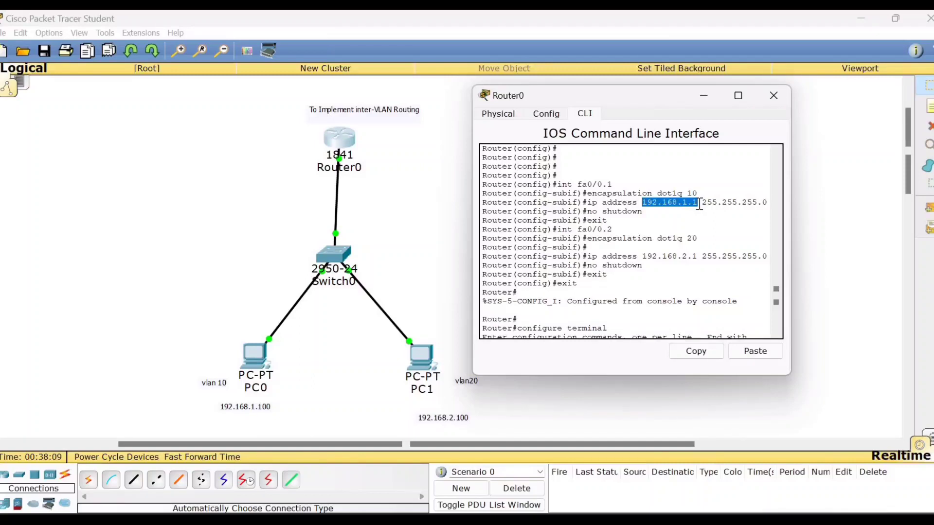
{"action": "left_click", "coordinate": [679, 219]}
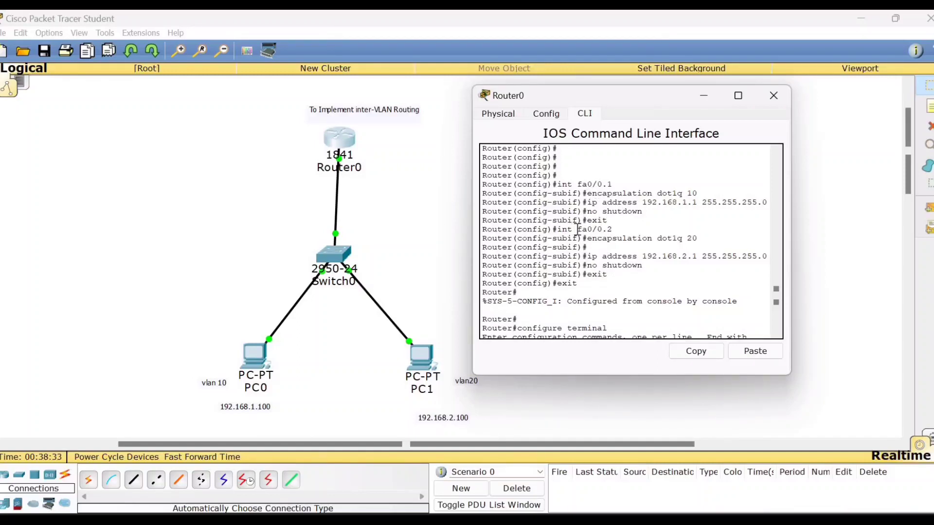
{"action": "left_click_drag", "start_coordinate": [578, 229], "coordinate": [613, 229]}
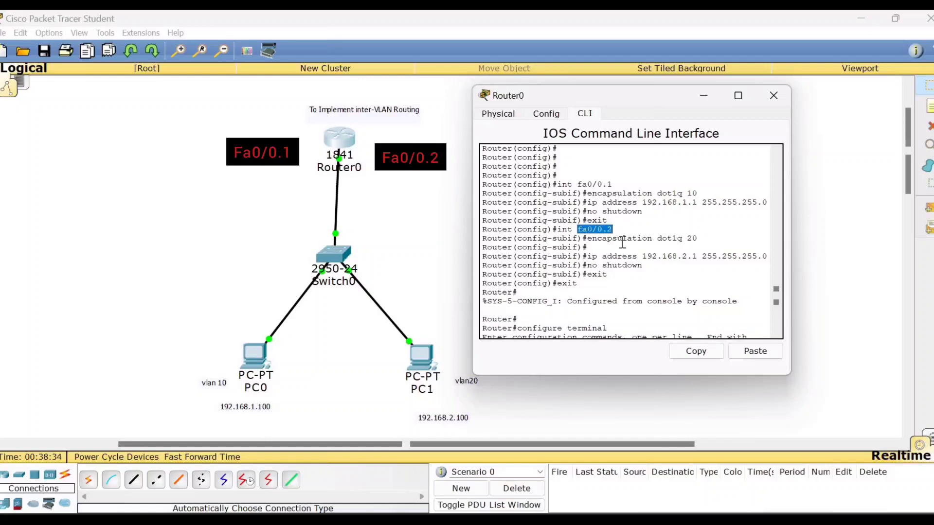
{"action": "left_click", "coordinate": [594, 240]}
{"action": "left_click_drag", "start_coordinate": [588, 239], "coordinate": [699, 237]}
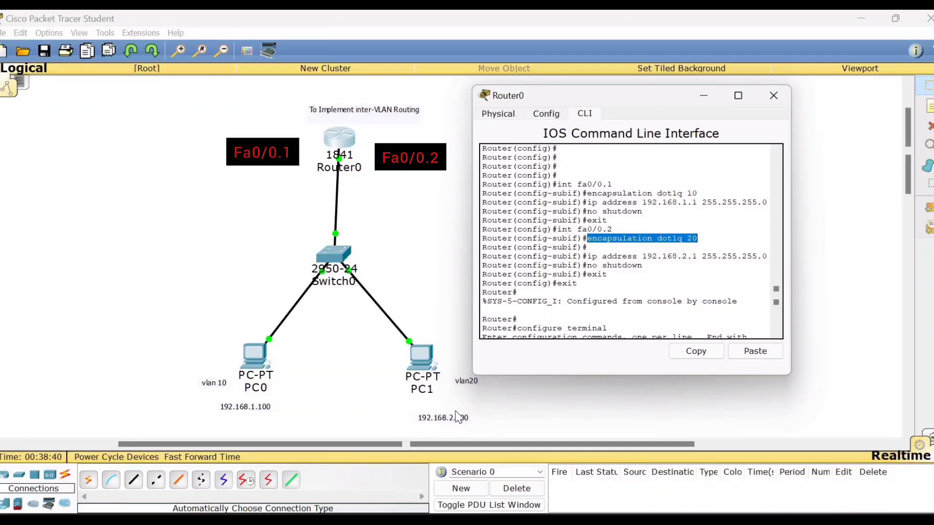
{"action": "left_click", "coordinate": [471, 381]}
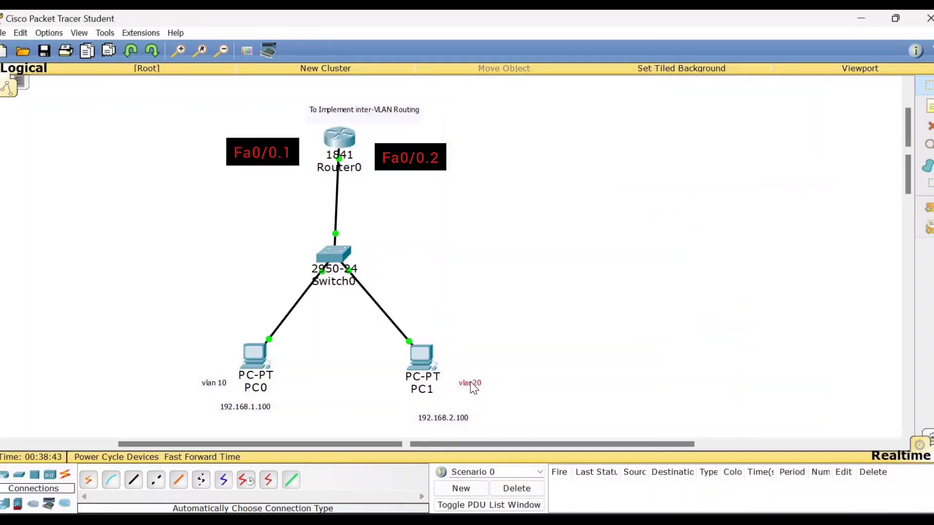
{"action": "left_click", "coordinate": [339, 138]}
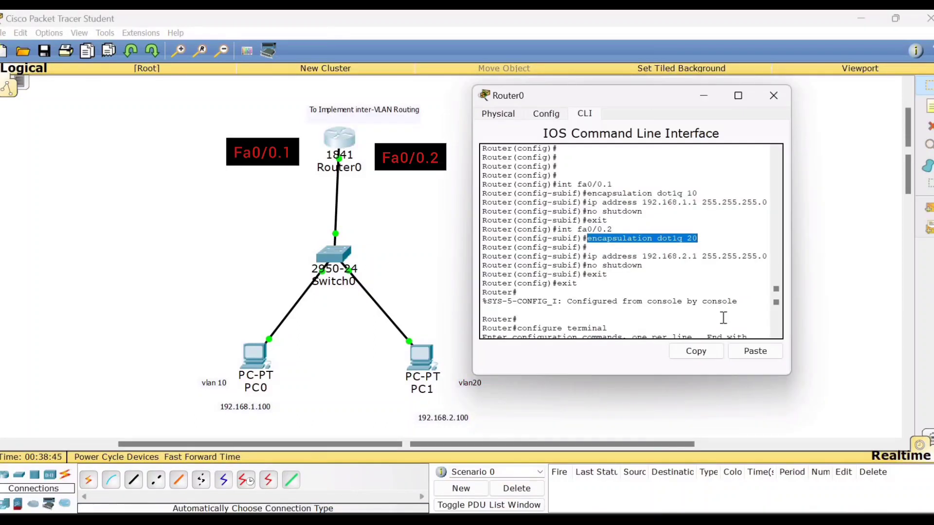
{"action": "left_click", "coordinate": [665, 288]}
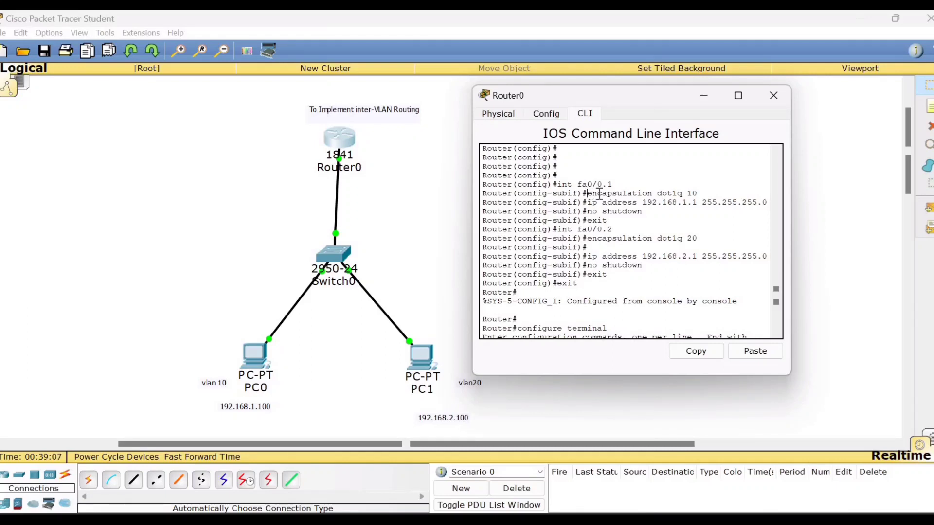
Compare the dot1q VLAN IDs with subinterface numbers fa0/0.1 and fa0/0.2, and close the Router0 window.
{"action": "double_click", "coordinate": [623, 193]}
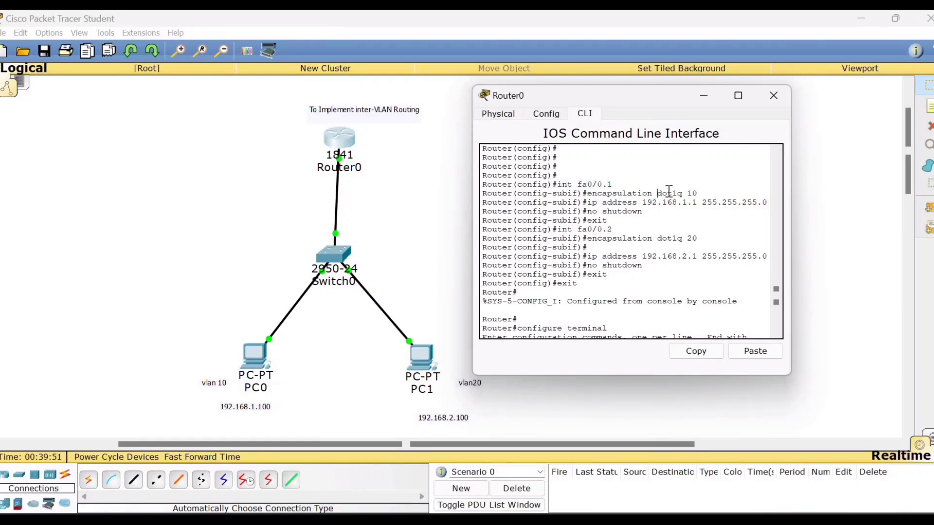
{"action": "left_click_drag", "start_coordinate": [657, 194], "coordinate": [685, 197]}
{"action": "left_click_drag", "start_coordinate": [595, 184], "coordinate": [614, 183]}
{"action": "left_click", "coordinate": [696, 192]}
{"action": "left_click_drag", "start_coordinate": [696, 192], "coordinate": [682, 193]}
{"action": "left_click_drag", "start_coordinate": [597, 229], "coordinate": [614, 229]}
{"action": "left_click_drag", "start_coordinate": [686, 238], "coordinate": [709, 237]}
{"action": "left_click", "coordinate": [774, 97]}
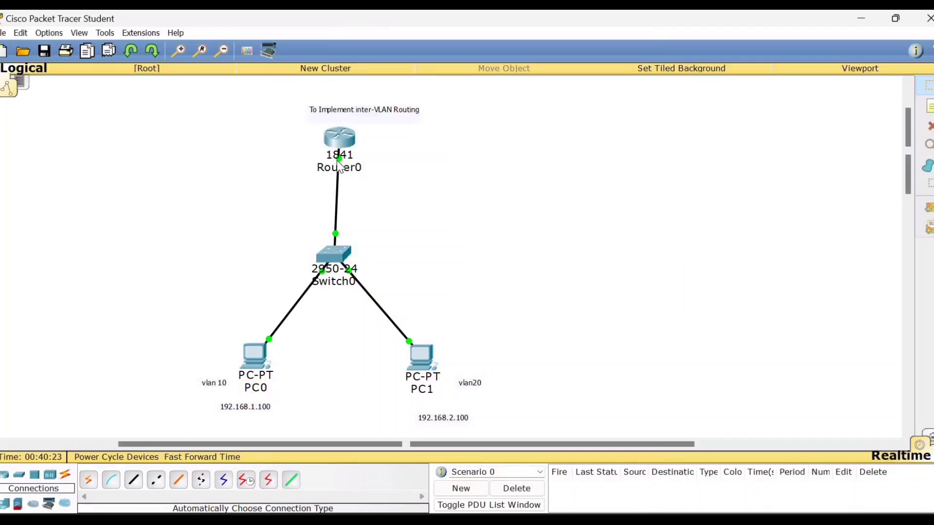
Add a note reading 192.168.1.1 beside Router0, on the VLAN 10 side.
{"action": "left_click", "coordinate": [928, 107]}
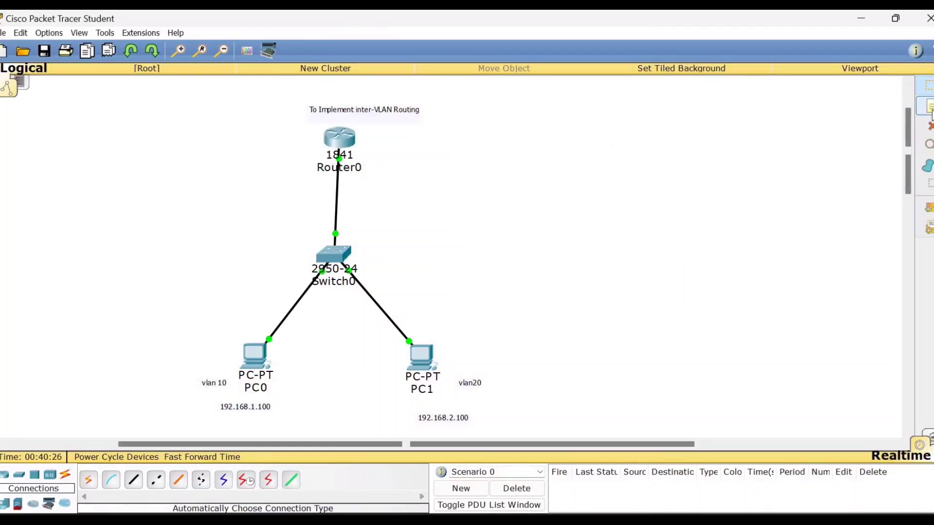
{"action": "left_click", "coordinate": [286, 155]}
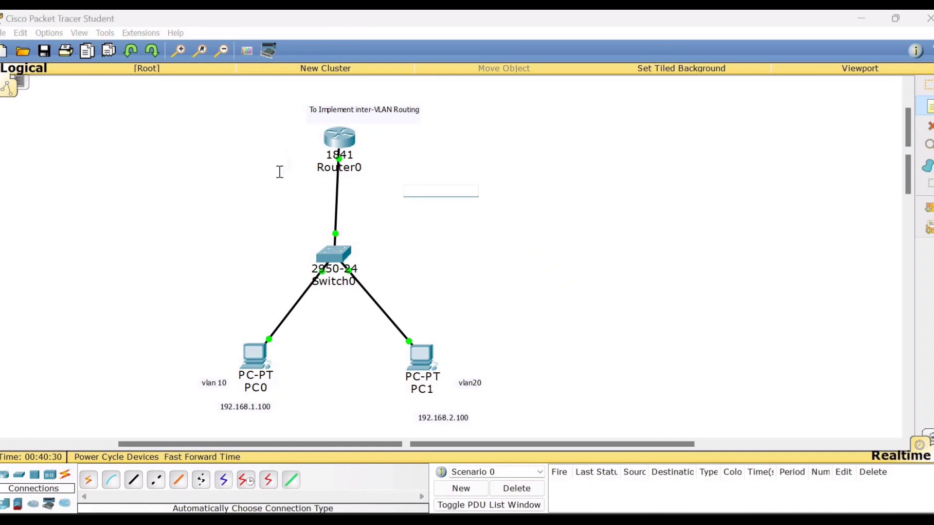
{"action": "type", "text": "192.168.1.1"}
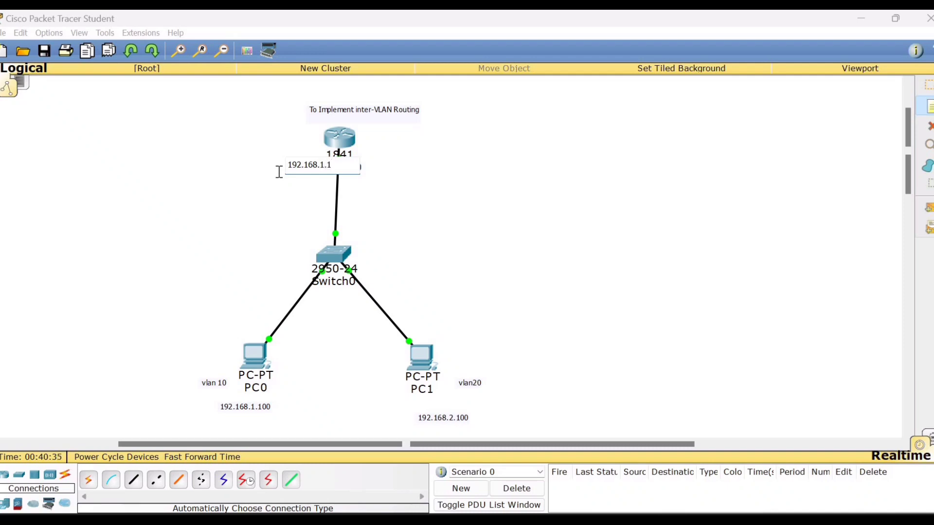
{"action": "left_click", "coordinate": [382, 176]}
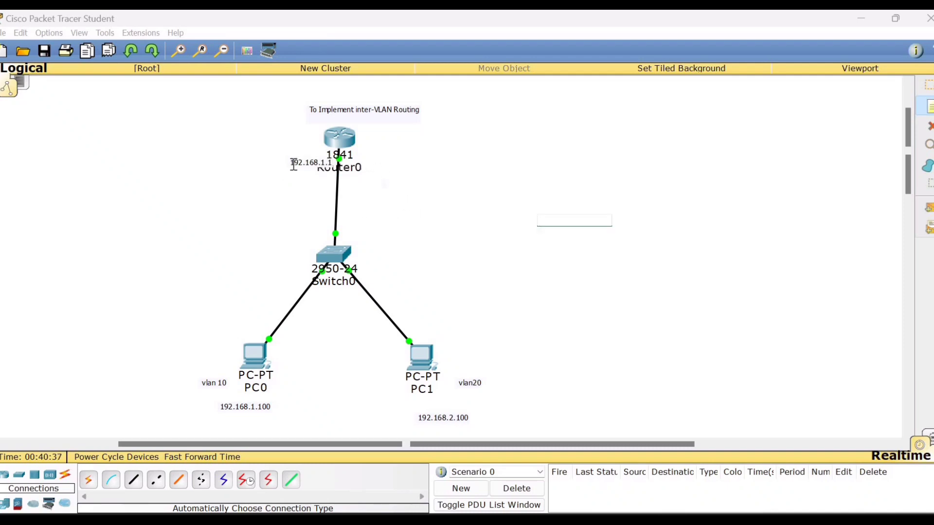
Add a note reading 192.168.2.1 beside Router0 on the VLAN 20 side and return to selection mode.
{"action": "left_click", "coordinate": [375, 163]}
{"action": "left_click", "coordinate": [373, 166]}
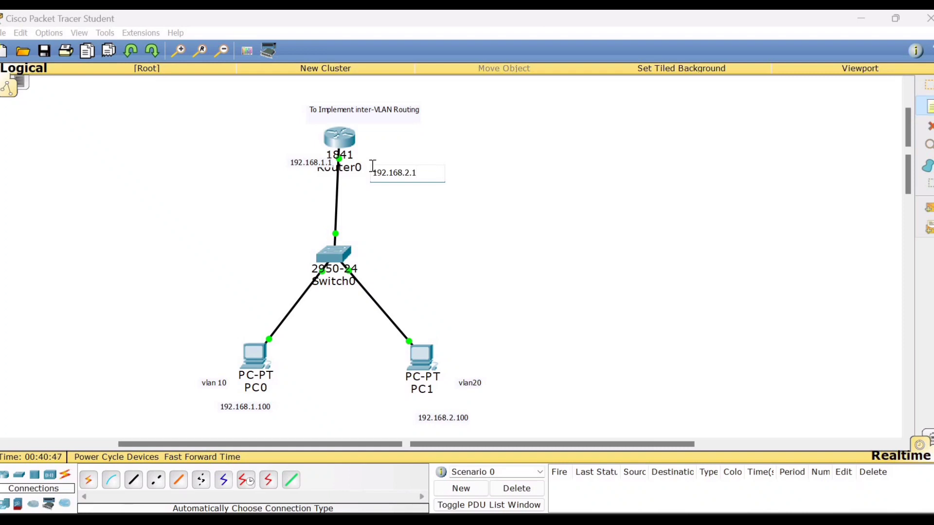
{"action": "type", "text": "192.168.2.1"}
{"action": "left_click", "coordinate": [394, 244]}
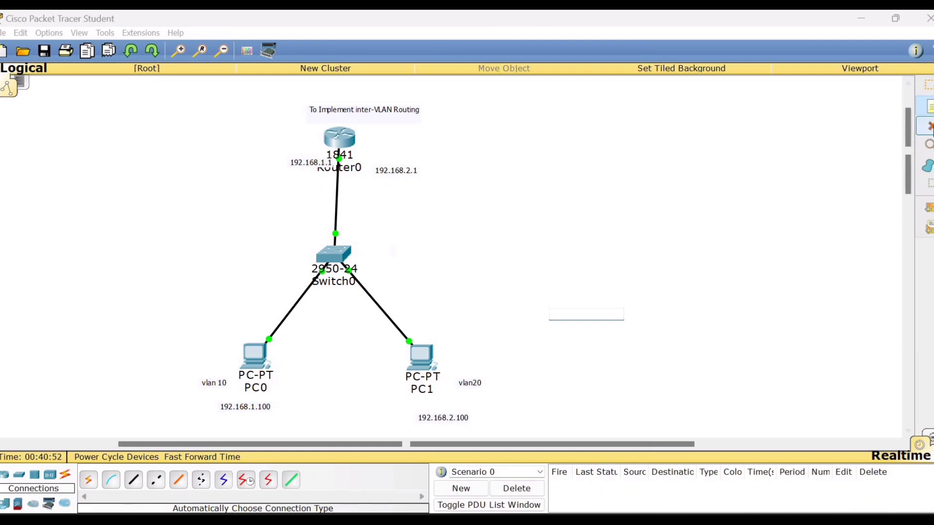
{"action": "left_click", "coordinate": [929, 127]}
{"action": "left_click", "coordinate": [930, 87]}
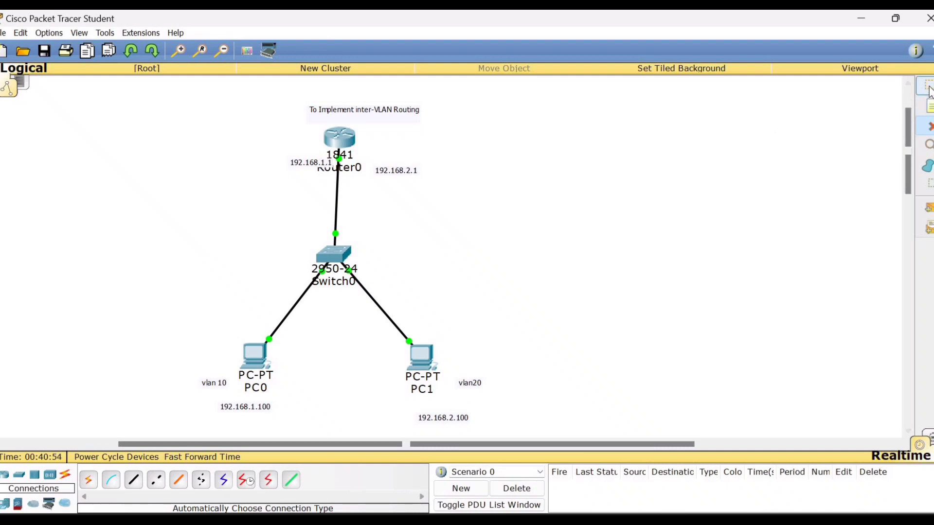
Reposition the two gateway address notes so they sit clear on either side of Router0's label.
{"action": "left_click_drag", "start_coordinate": [292, 165], "coordinate": [265, 171]}
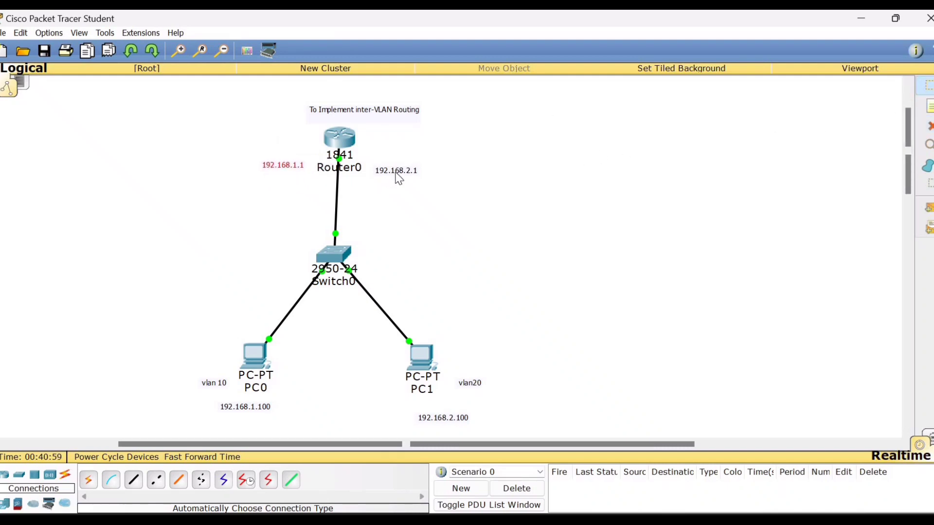
{"action": "left_click_drag", "start_coordinate": [395, 172], "coordinate": [390, 172]}
{"action": "left_click", "coordinate": [319, 188]}
{"action": "double_click", "coordinate": [267, 407]}
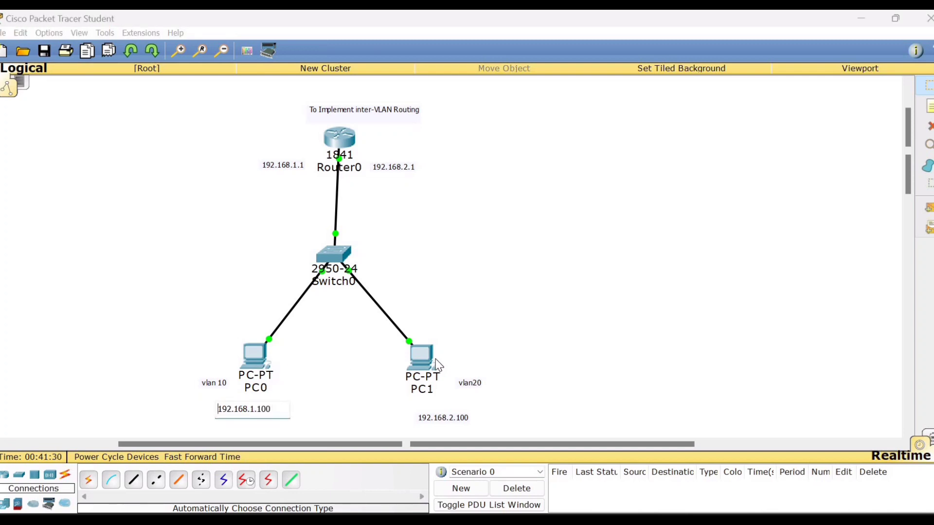
{"action": "double_click", "coordinate": [441, 419]}
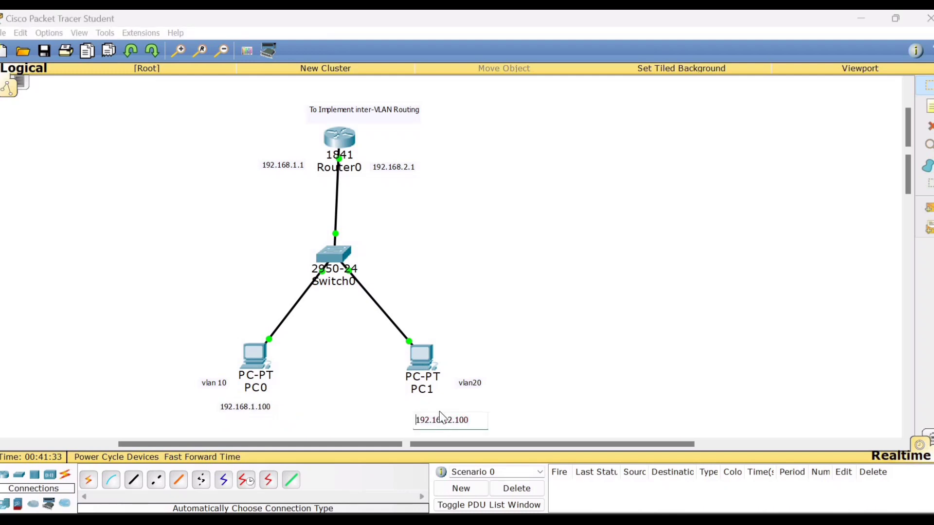
{"action": "left_click", "coordinate": [486, 346]}
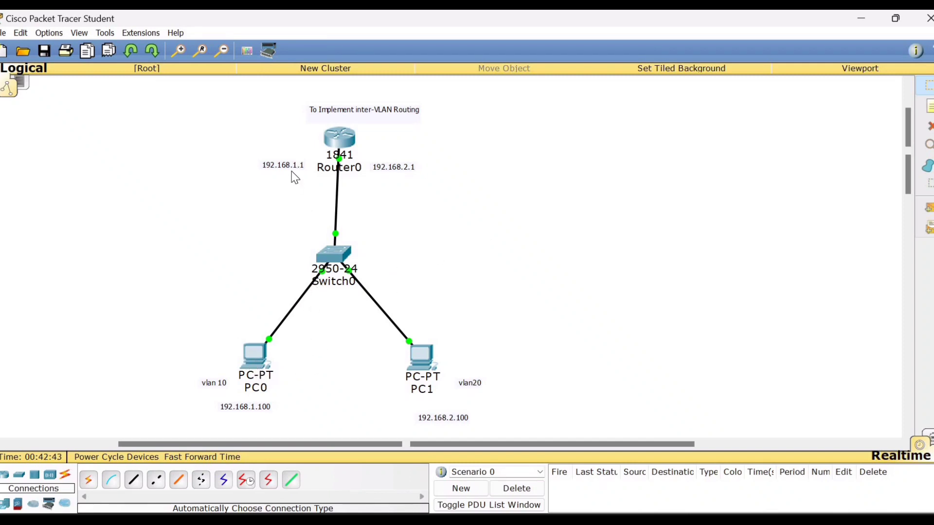
Set PC0's default gateway to 192.168.1.1 in its IP configuration and close the PC0 window.
{"action": "left_click", "coordinate": [255, 368]}
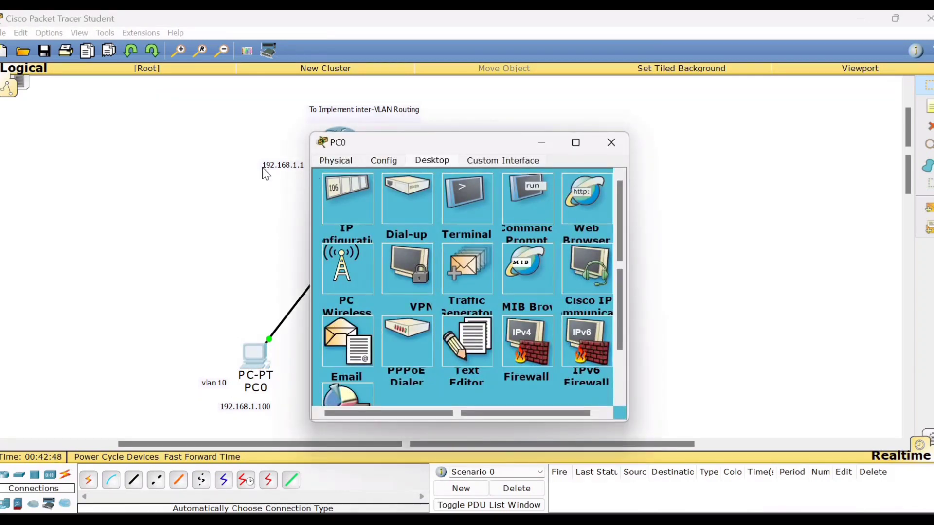
{"action": "left_click_drag", "start_coordinate": [451, 149], "coordinate": [519, 141]}
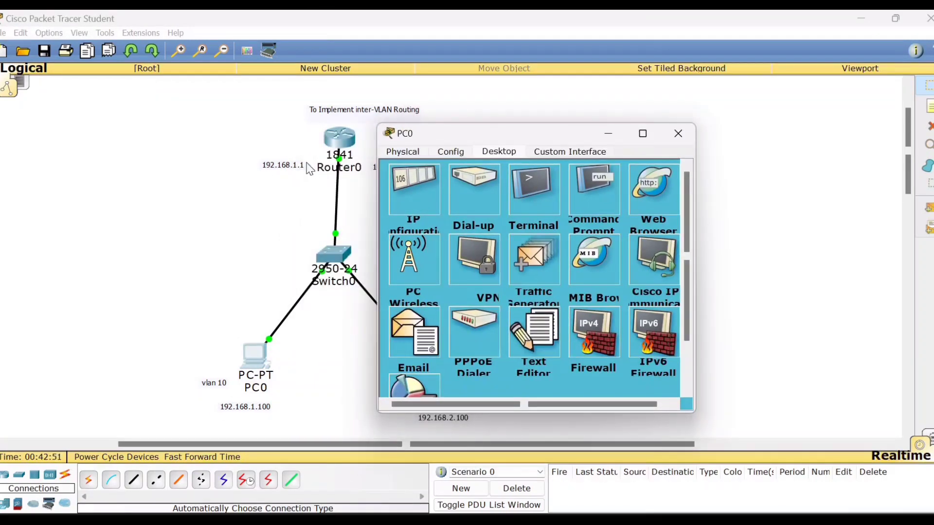
{"action": "left_click", "coordinate": [424, 199]}
{"action": "left_click", "coordinate": [506, 241]}
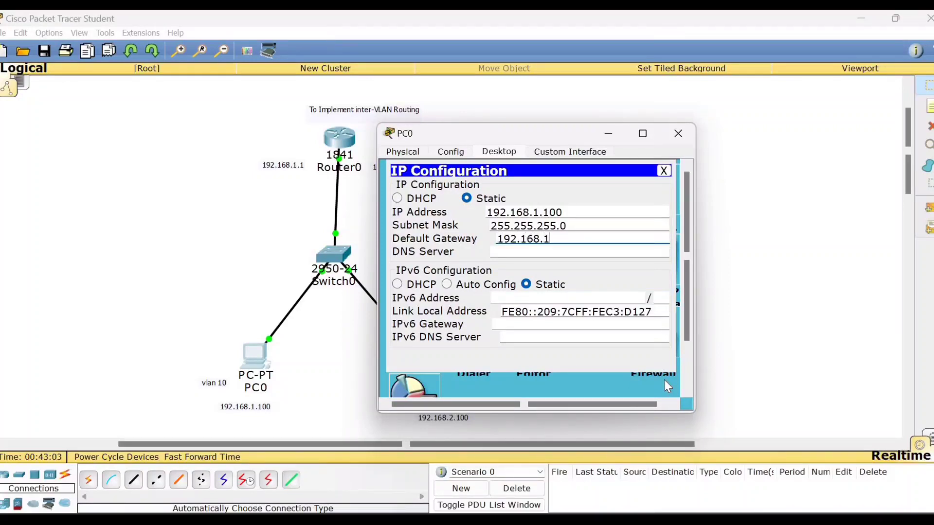
{"action": "left_click", "coordinate": [664, 171]}
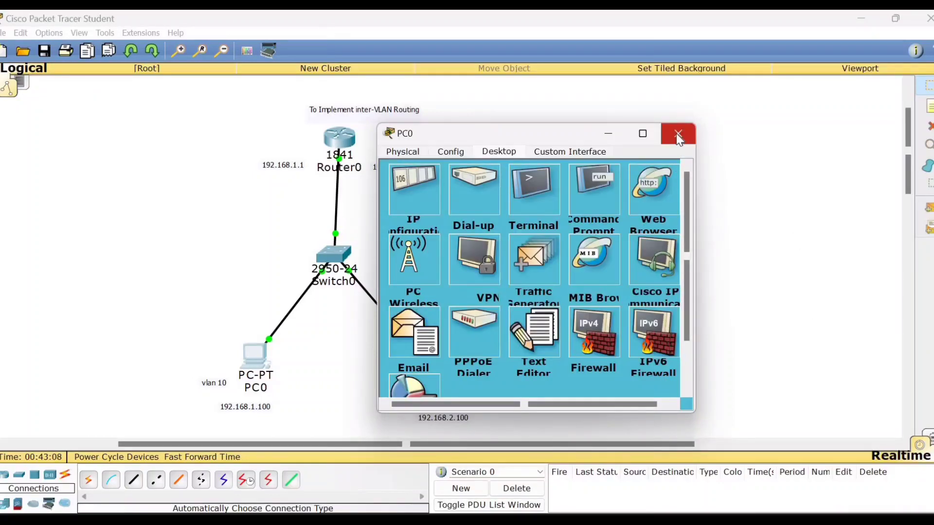
{"action": "left_click", "coordinate": [677, 134]}
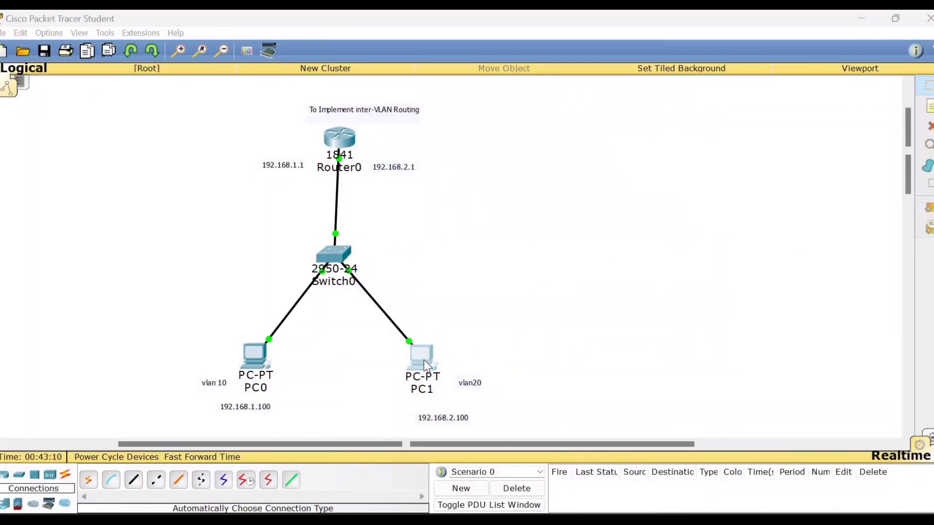
Set PC1's default gateway to 192.168.2.1 in its IP configuration and close the PC1 window.
{"action": "left_click", "coordinate": [423, 361]}
{"action": "left_click_drag", "start_coordinate": [457, 140], "coordinate": [623, 124]}
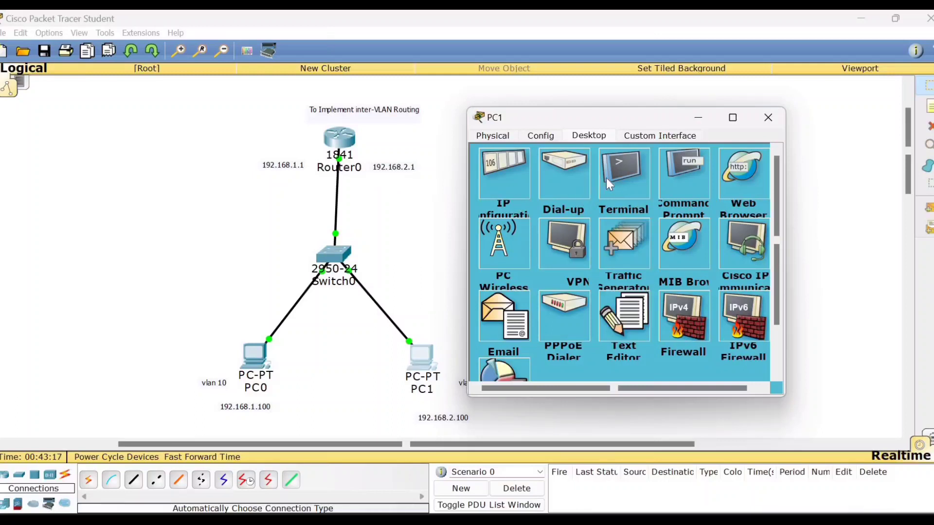
{"action": "left_click", "coordinate": [496, 191]}
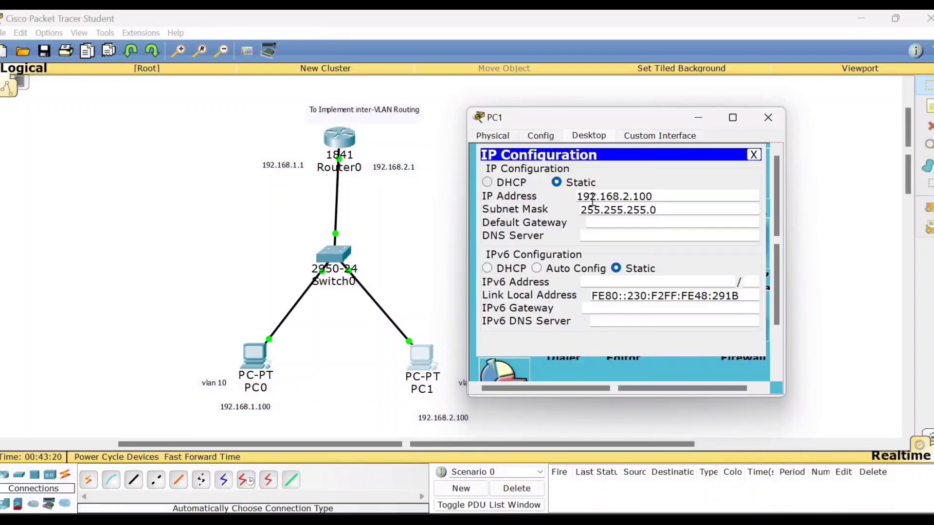
{"action": "left_click", "coordinate": [597, 222]}
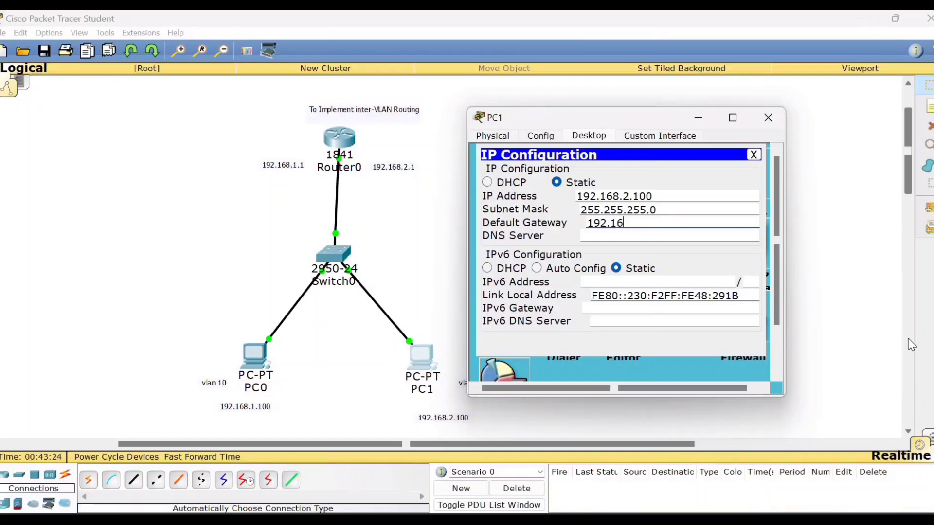
{"action": "type", "text": "192.168.2.1"}
{"action": "left_click", "coordinate": [767, 117]}
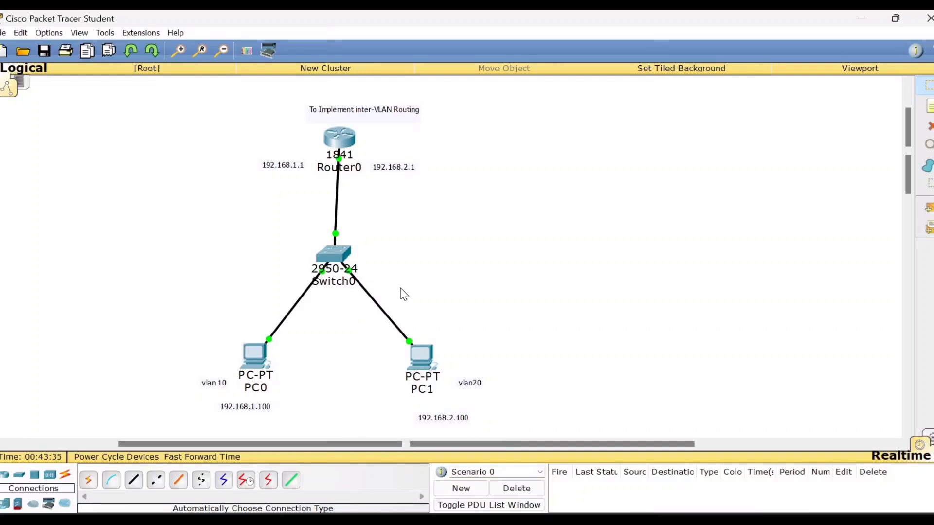
Ping 192.168.2.100 from PC0's command prompt to test routing to VLAN 20, and close the prompt.
{"action": "left_click", "coordinate": [256, 358]}
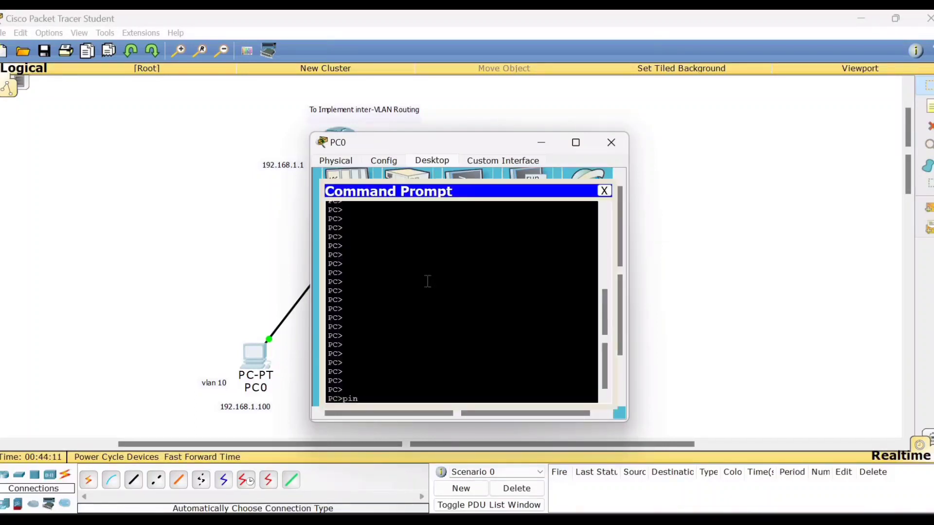
{"action": "type", "text": "g 192.168.2.100"}
{"action": "left_click_drag", "start_coordinate": [497, 149], "coordinate": [633, 121]}
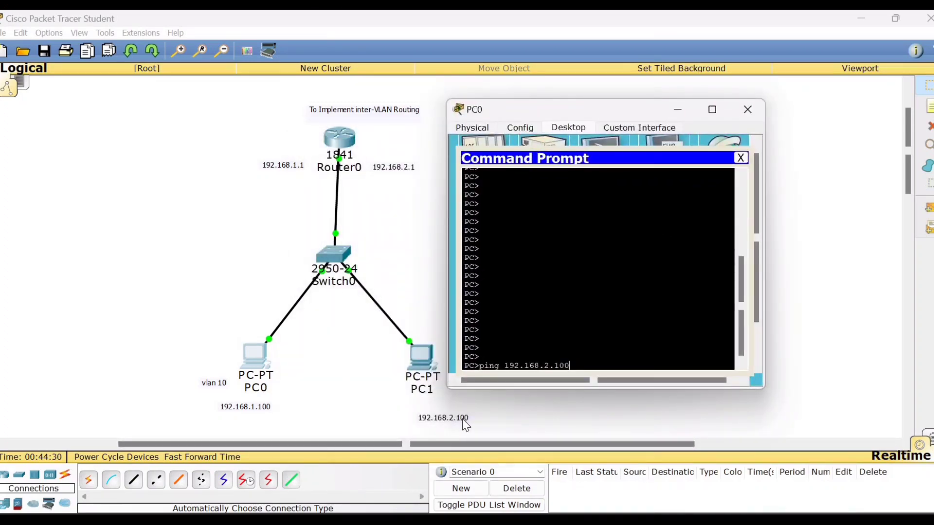
{"action": "key", "text": "Return"}
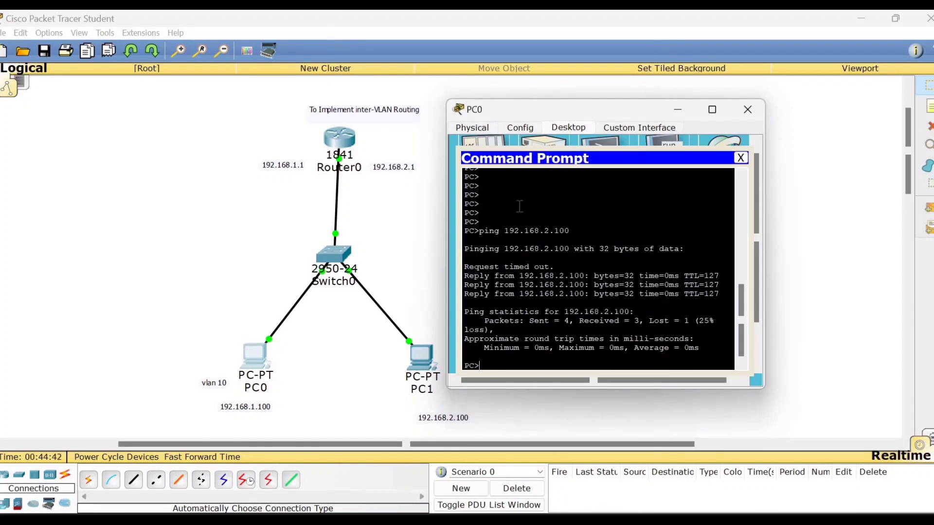
{"action": "left_click", "coordinate": [742, 158]}
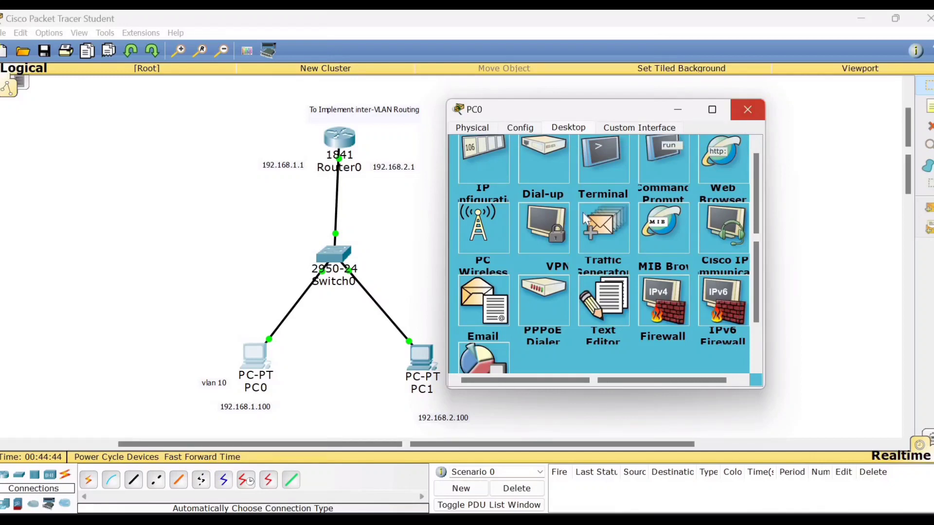
Ping 192.168.1.100 from PC1's command prompt to test routing to VLAN 10, and move the PC1 window clear of the topology.
{"action": "left_click", "coordinate": [425, 356]}
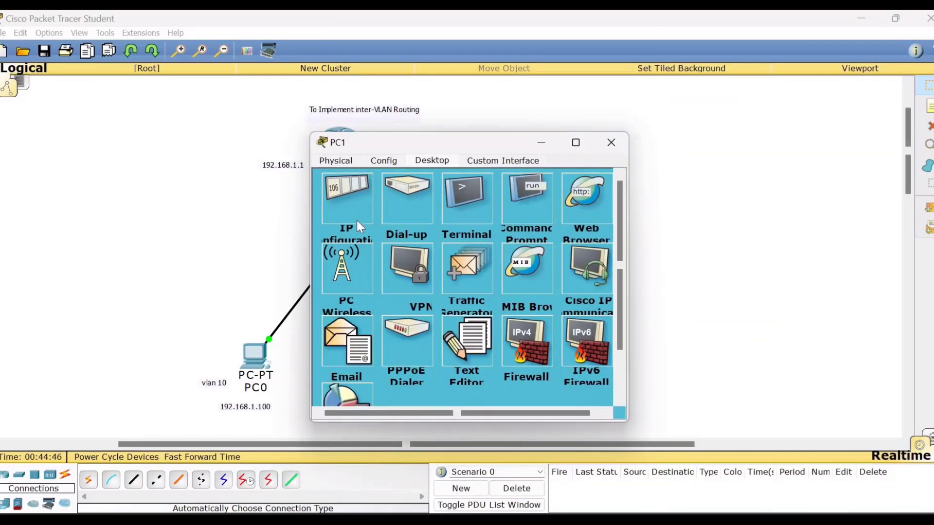
{"action": "left_click", "coordinate": [523, 206]}
{"action": "type", "text": "p"}
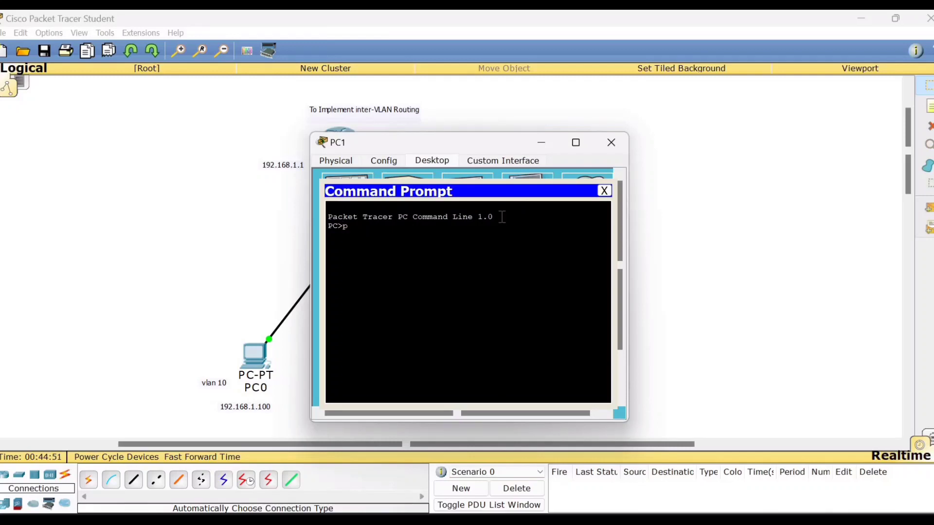
{"action": "type", "text": "ing 192.168.1.100"}
{"action": "key", "text": "Return"}
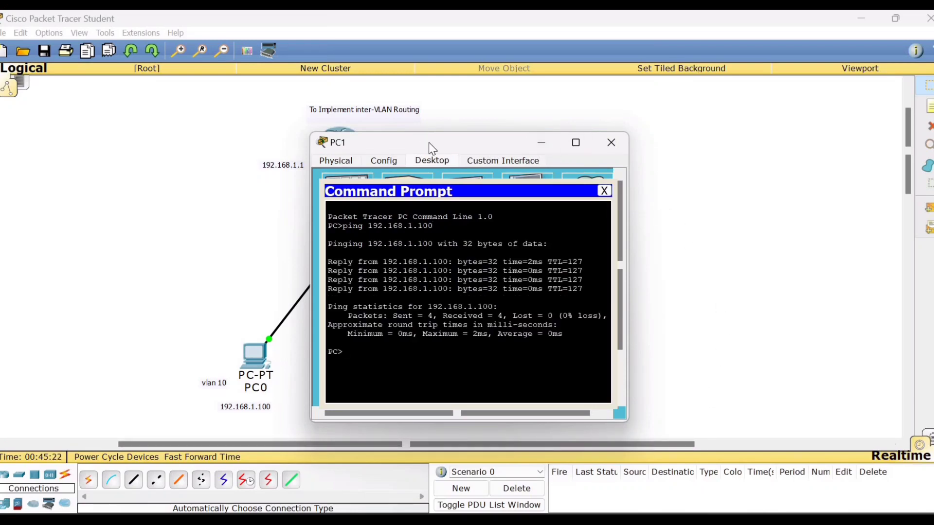
{"action": "left_click_drag", "start_coordinate": [432, 148], "coordinate": [562, 131]}
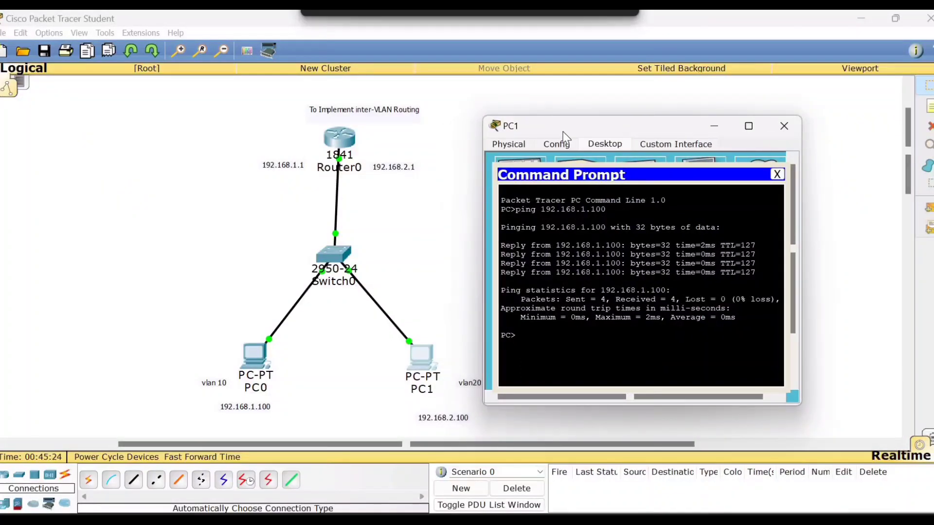